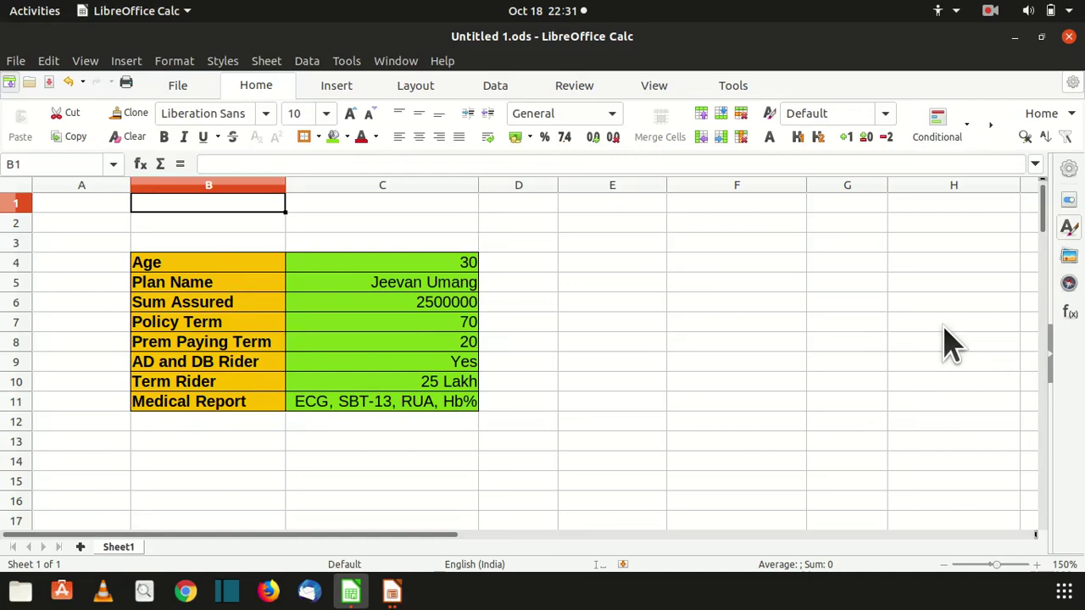
Look over the policy details and move through the yearly table's columns as far as Loan
key("Down")
key("Down")
key("Down")
key("Down")
key("Down")
key("Down")
key("Down")
key("Down")
key("Down")
key("Down")
key("Down")
key("Down")
key("Down")
key("Down")
key("Down")
key("Down")
key("Down")
key("Down")
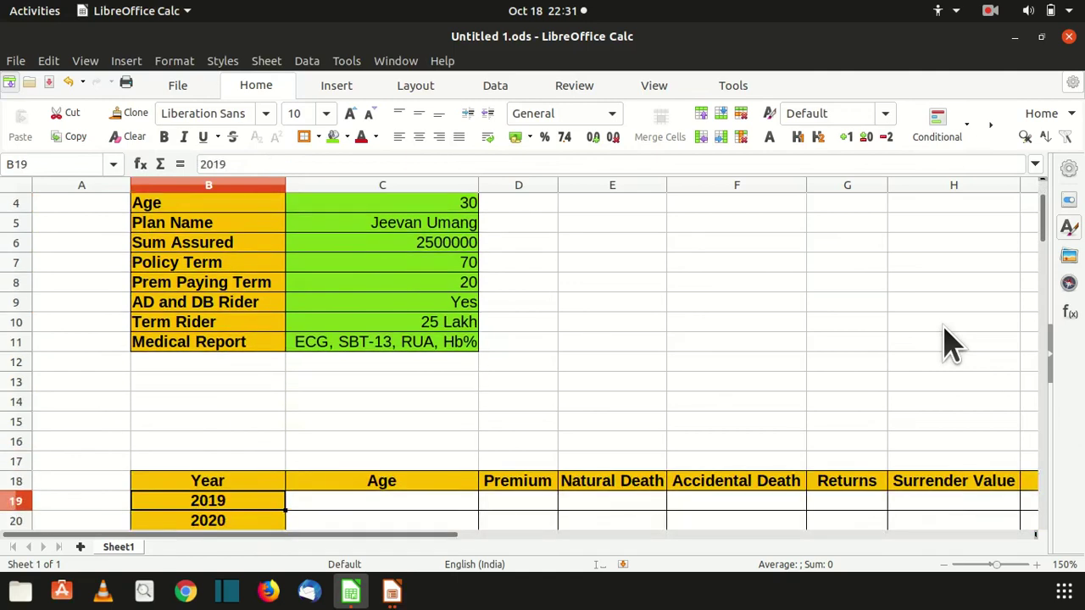
key("Right")
key("Right")
key("Right")
key("Right")
key("Right")
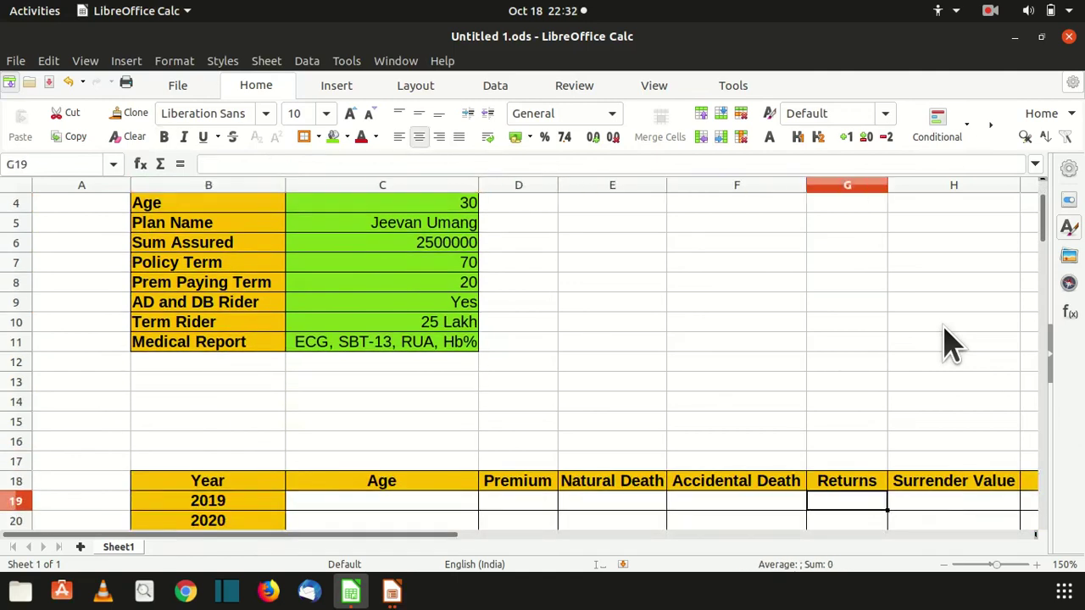
key("Right")
key("Right")
key("Up")
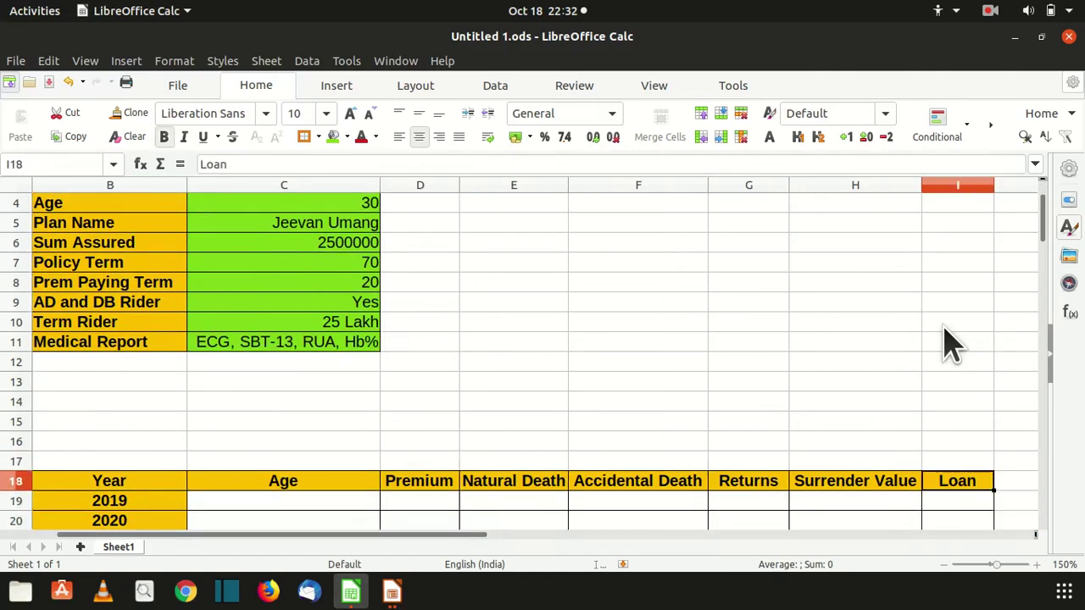
Examine the headings Natural Death, Accidental Death, Returns, Surrender Value and Loan in row 18, one by one
key("Left")
key("Left")
key("Left")
key("Left")
key("Left")
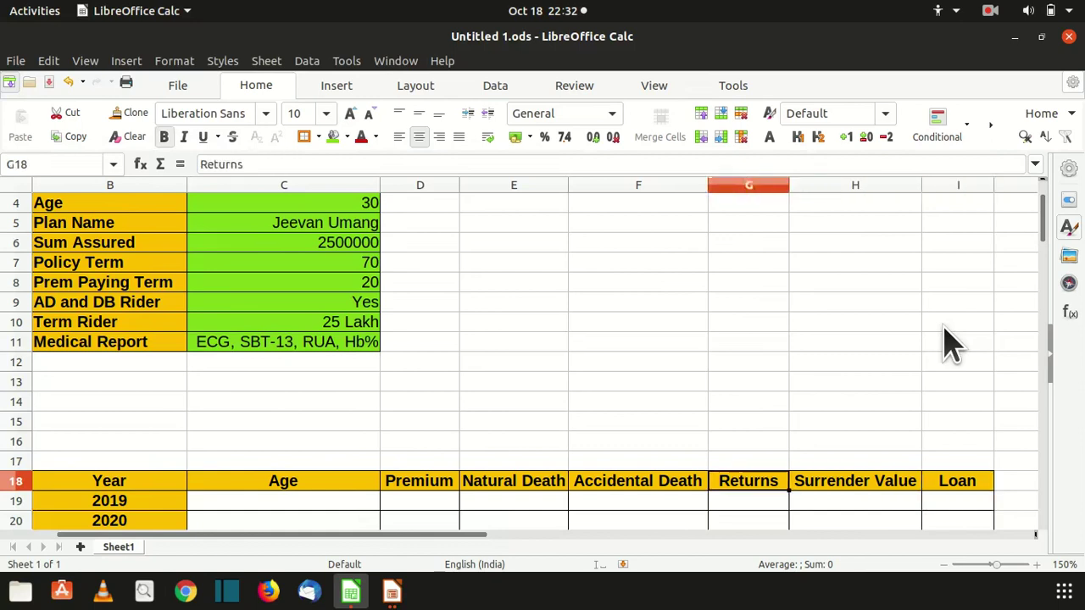
key("Left")
key("Right")
key("Right")
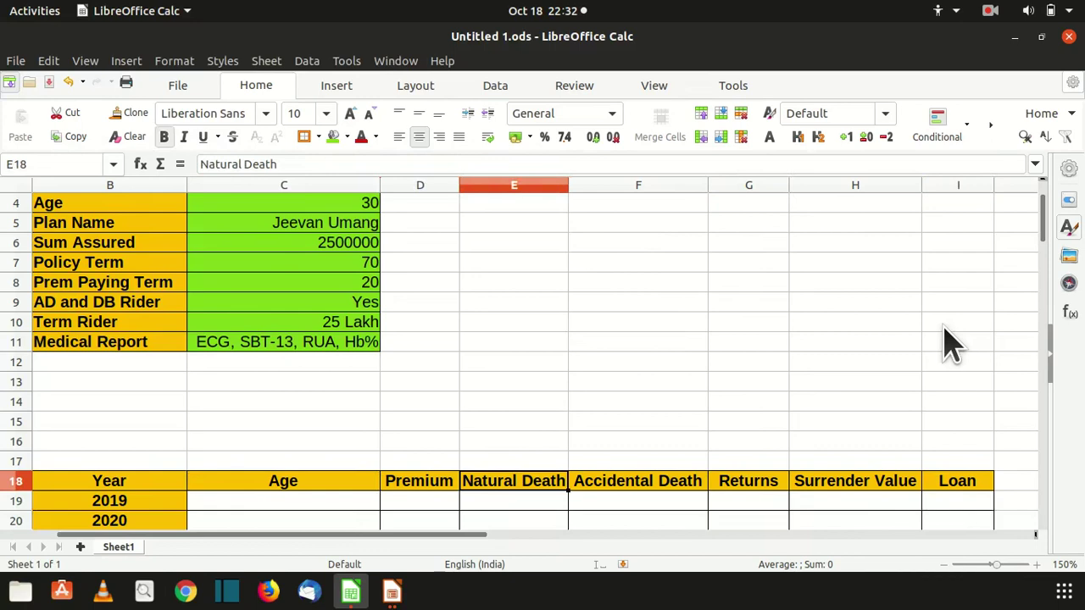
key("Right")
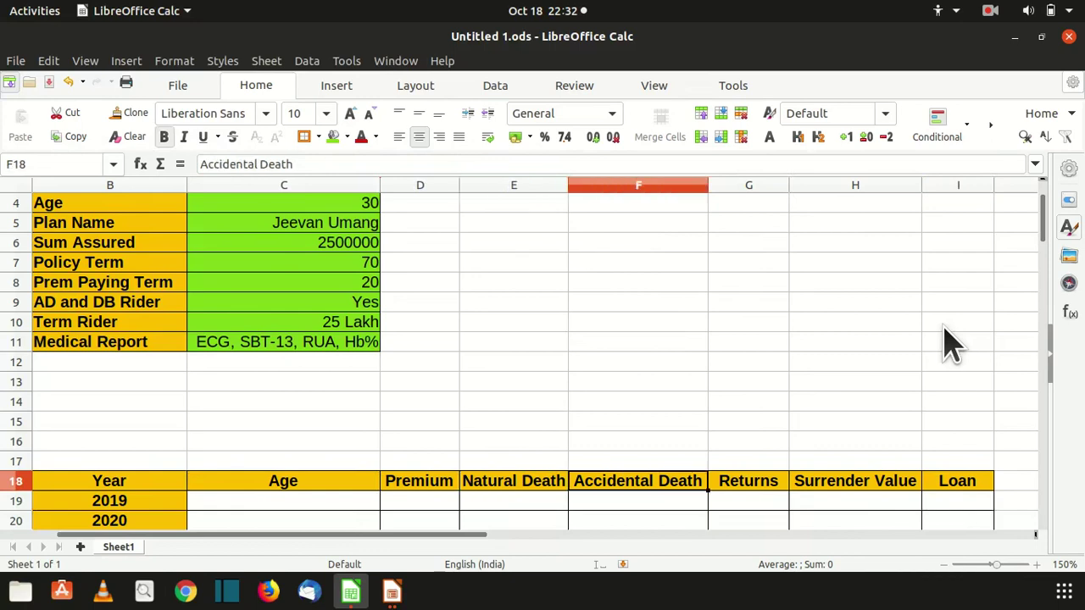
key("Right")
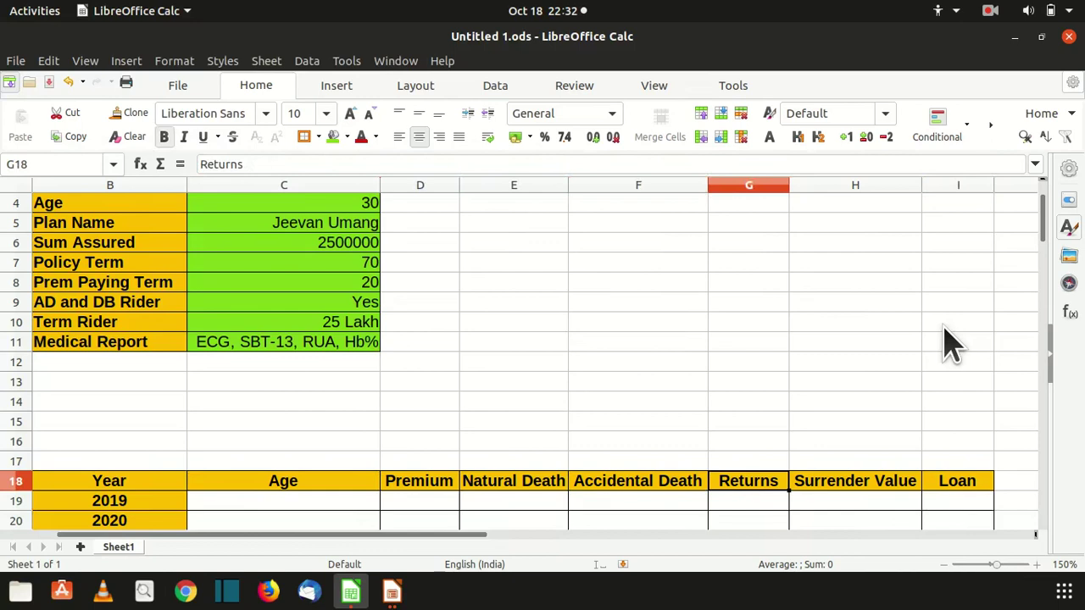
key("Right")
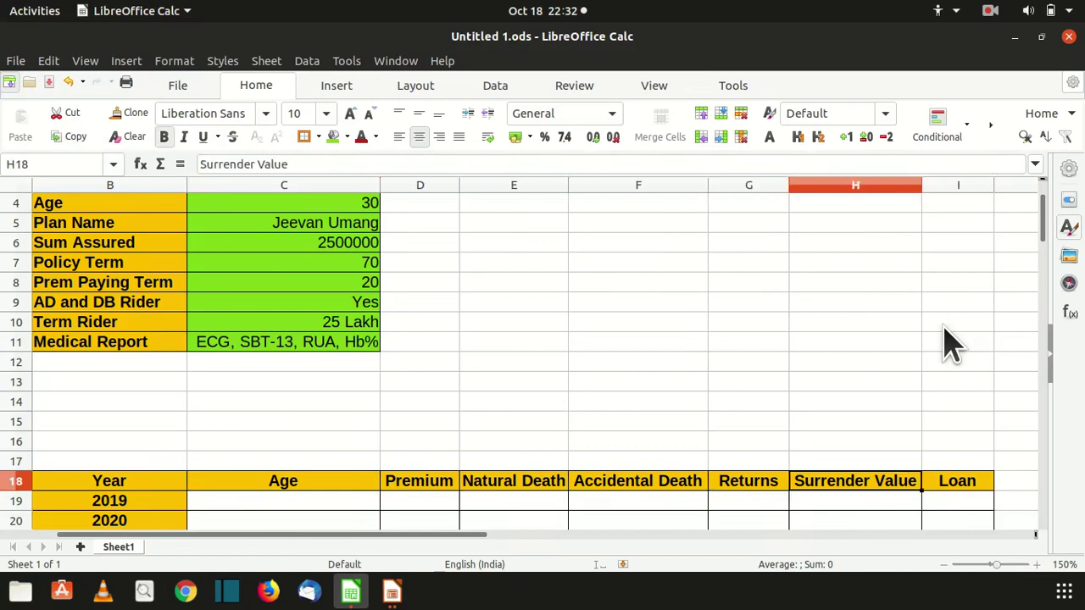
key("Right")
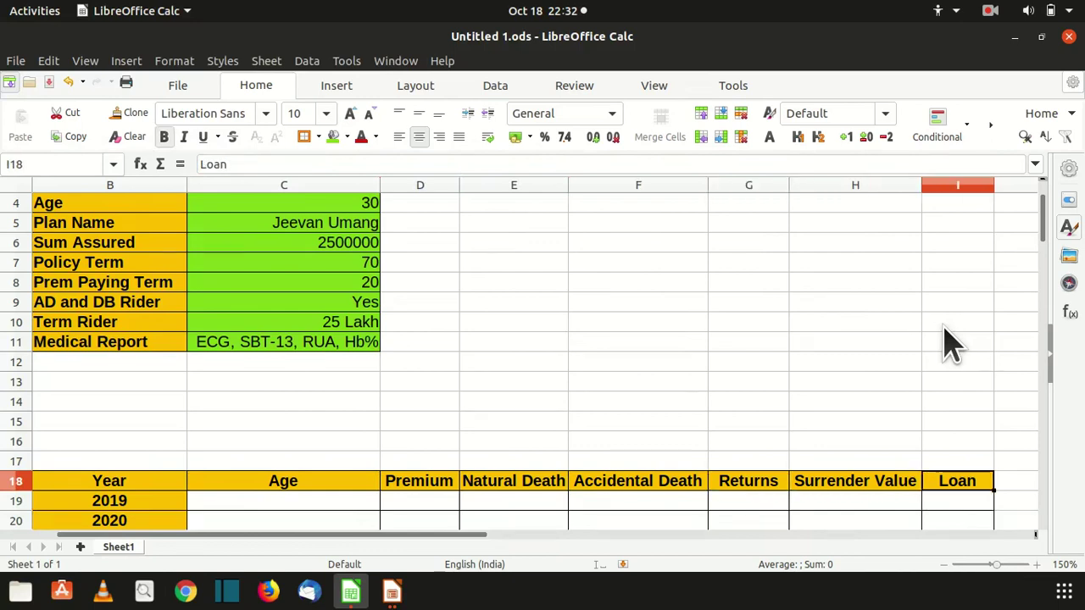
Undo the clearing of the 2019 and 2020 rows to bring back the values in C19:I20
key("ctrl+z")
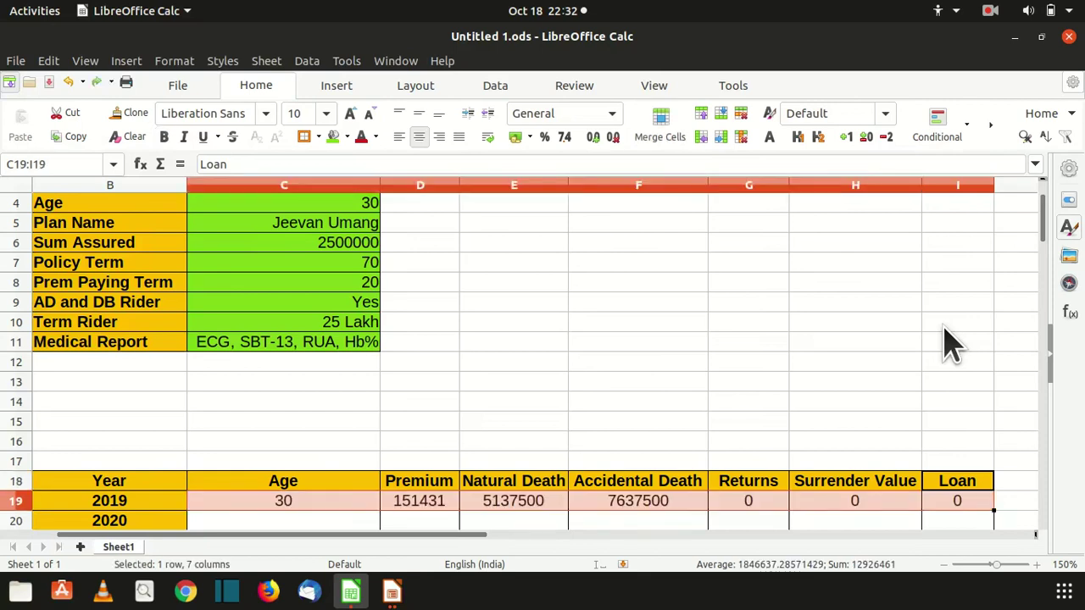
key("Down")
key("Down")
key("Down")
key("Down")
key("Down")
key("Down")
key("Down")
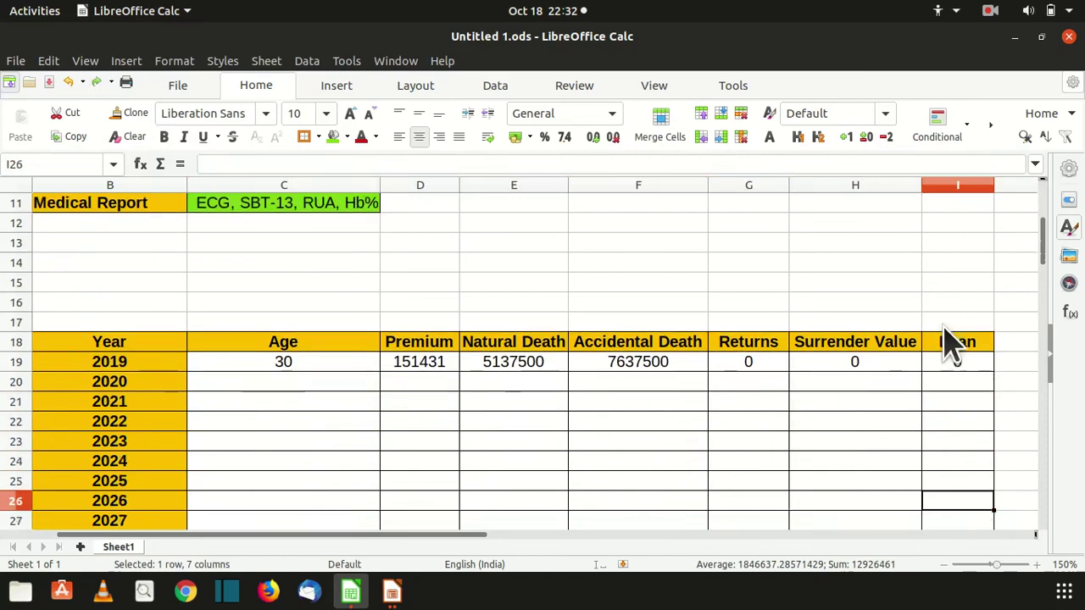
key("Down")
key("Down")
key("Down")
key("Down")
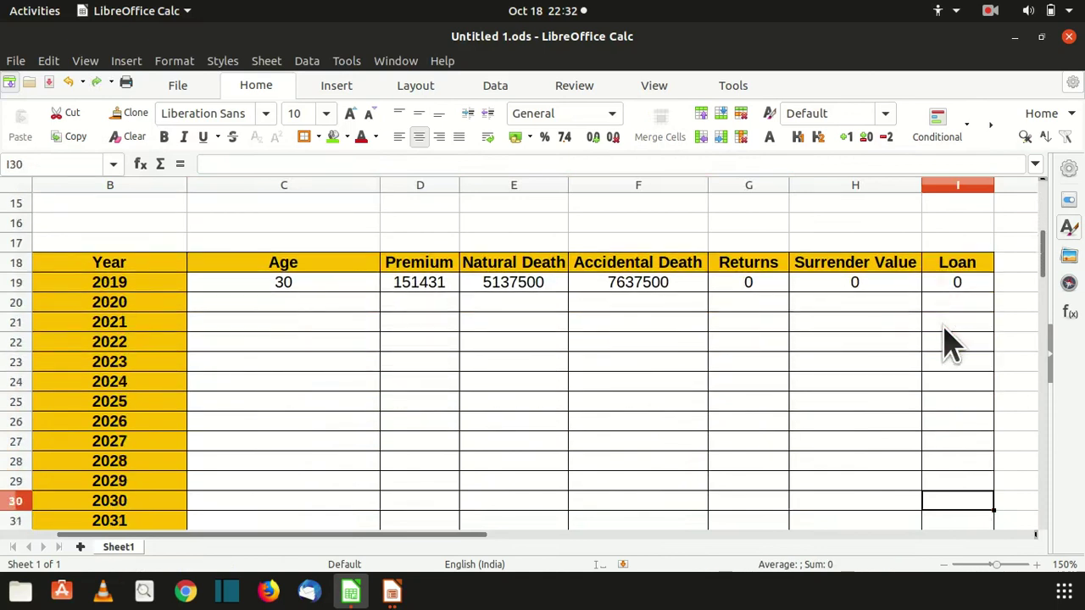
key("Down")
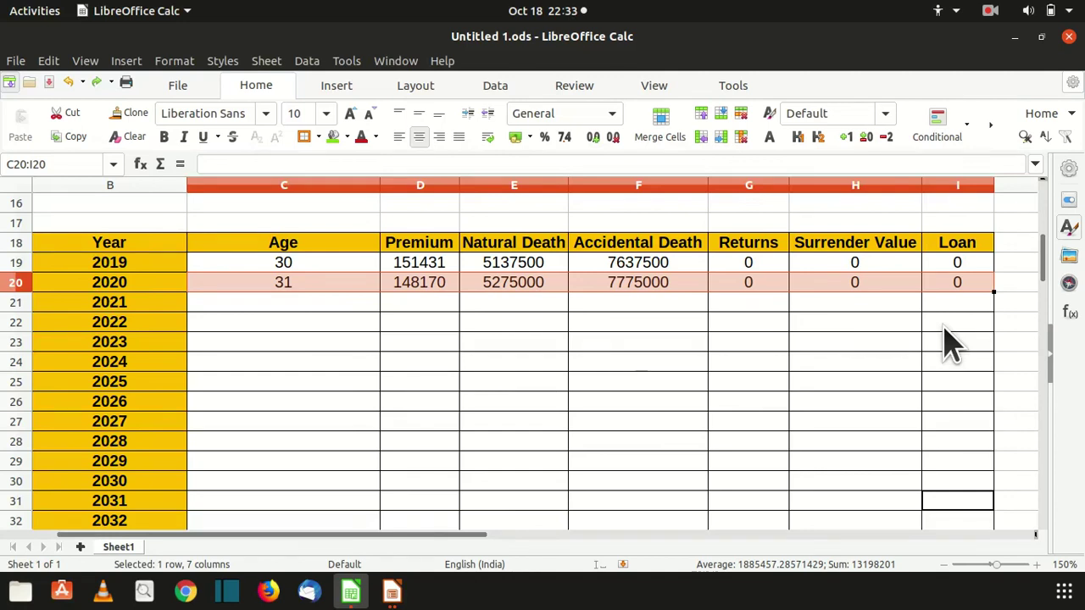
Undo the clearing of C21:I38 for the years 2021 to 2038 and go to the 2038 Loan cell
key("ctrl+v")
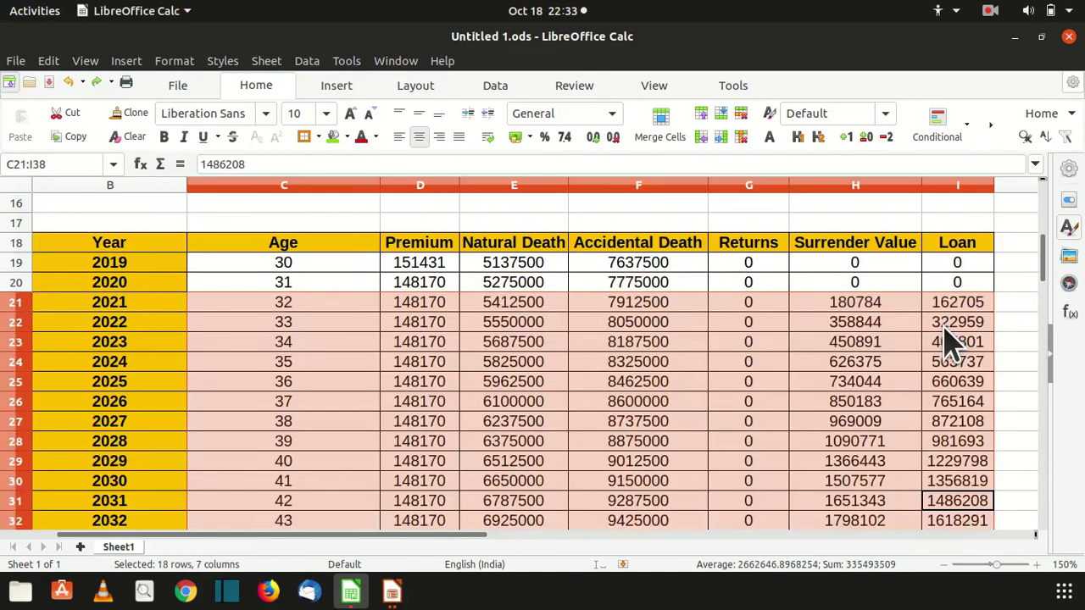
key("Down")
key("Down")
key("Down")
key("Down")
key("Down")
key("Down")
key("Down")
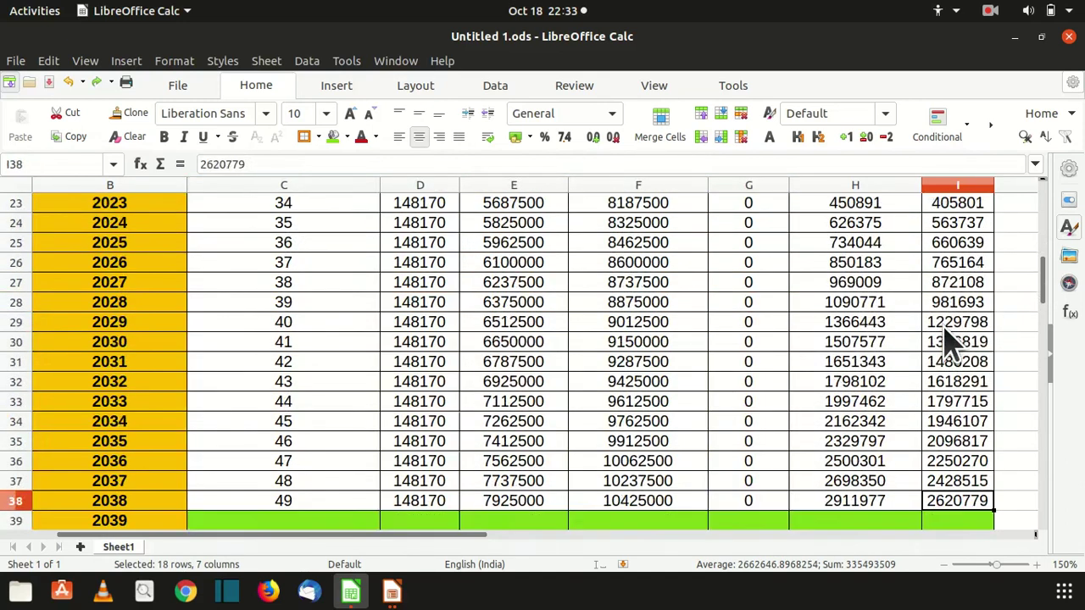
key("Down")
key("Up")
key("Up")
key("Down")
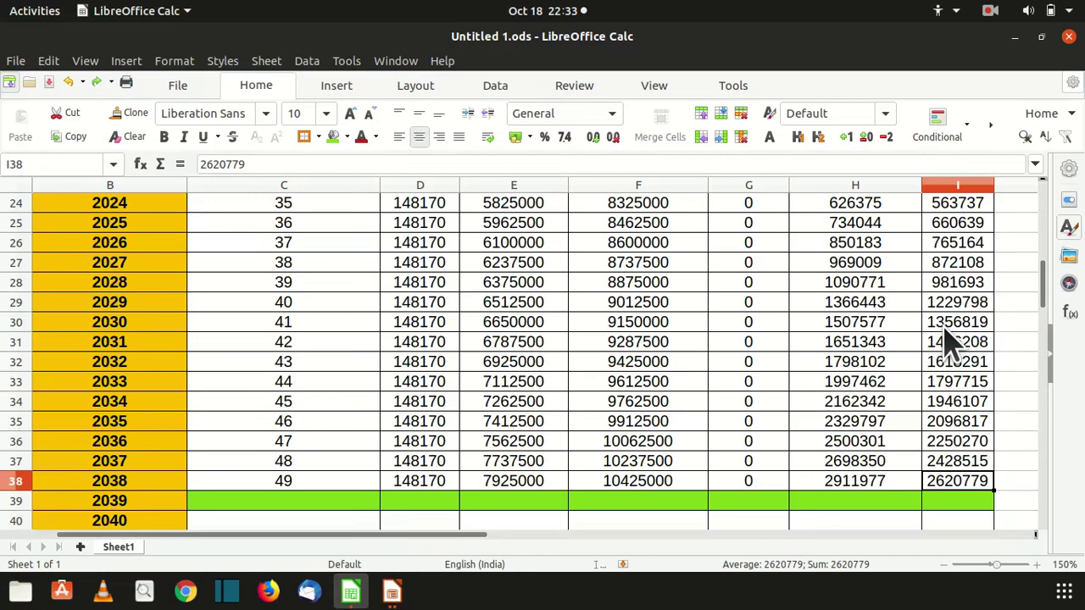
Examine the 2038 row's natural death, accidental death, surrender value and loan figures
key("Left")
key("Left")
key("Left")
key("Left")
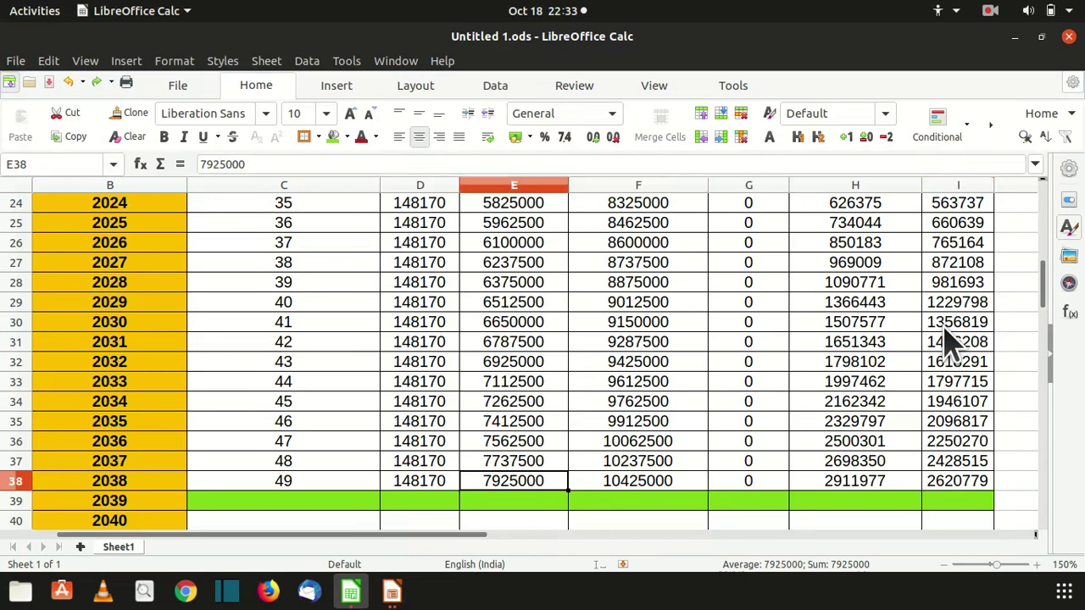
key("Up")
key("Up")
key("Up")
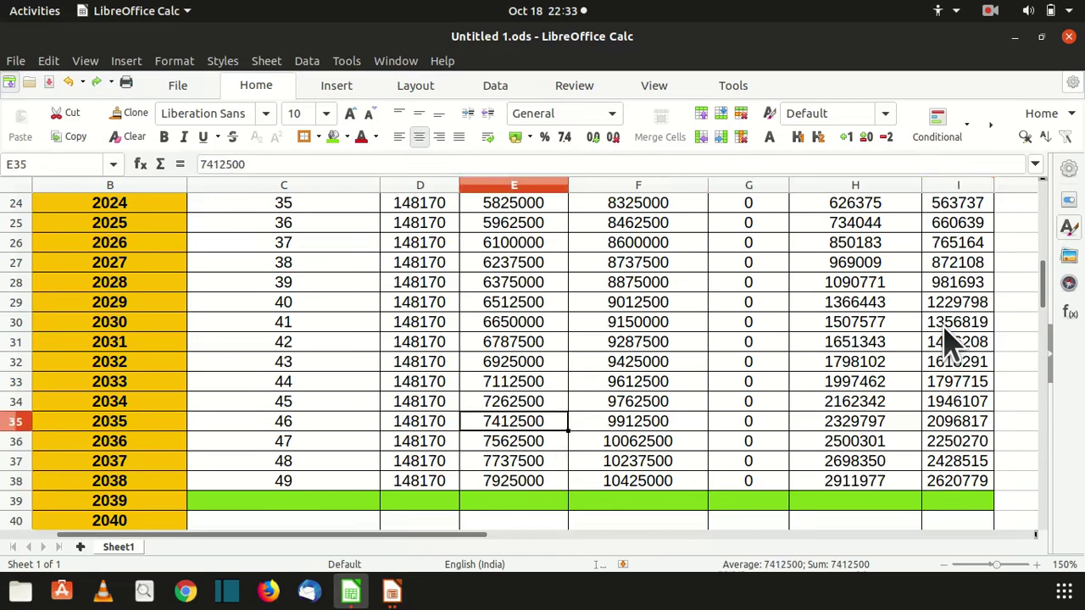
key("Down")
key("Down")
key("Down")
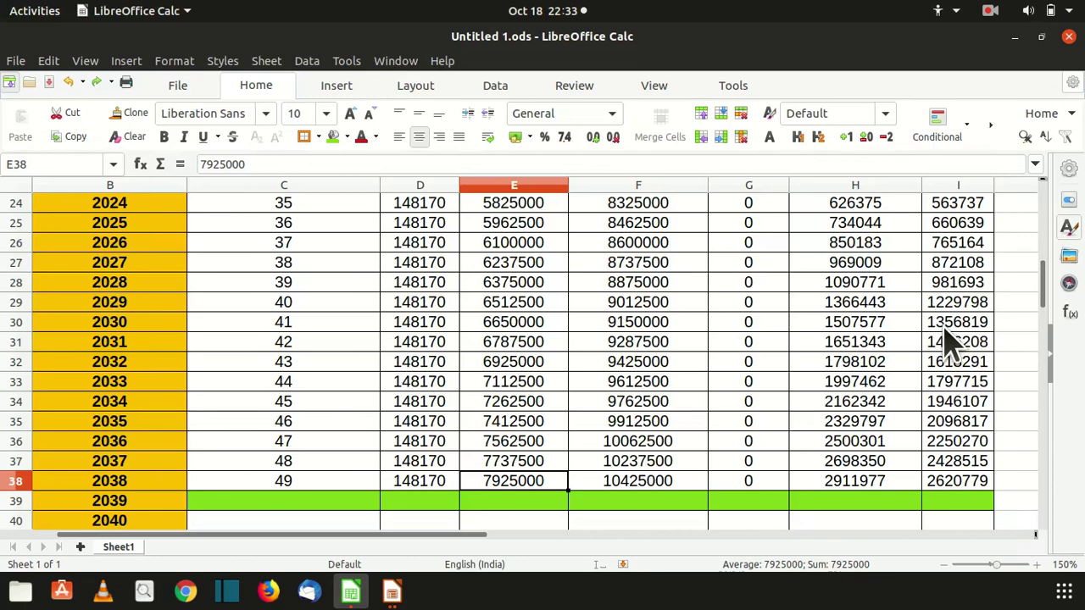
key("Right")
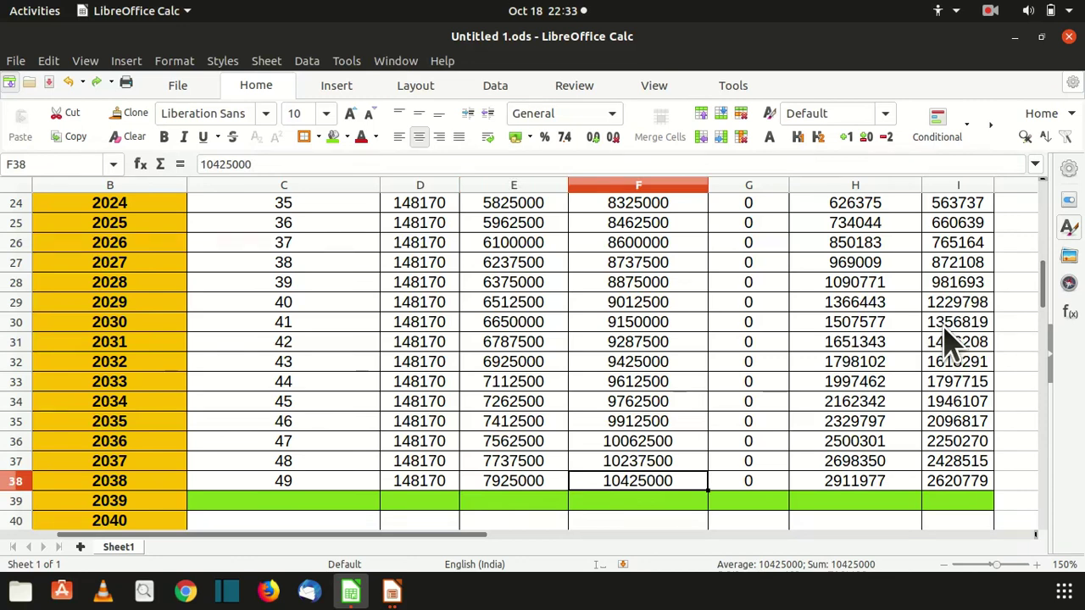
key("Right")
key("Right")
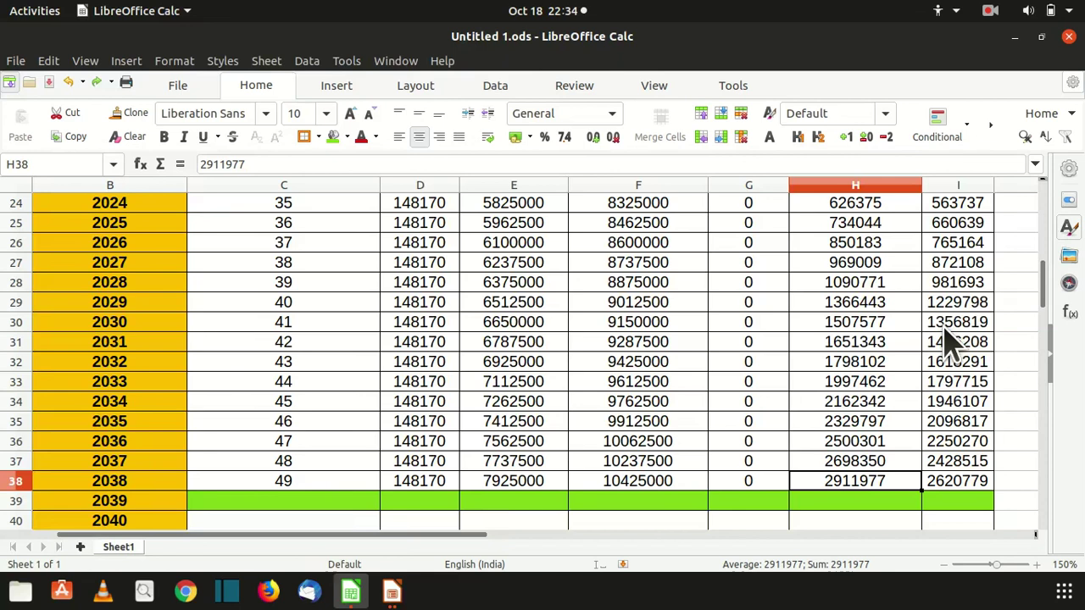
key("Right")
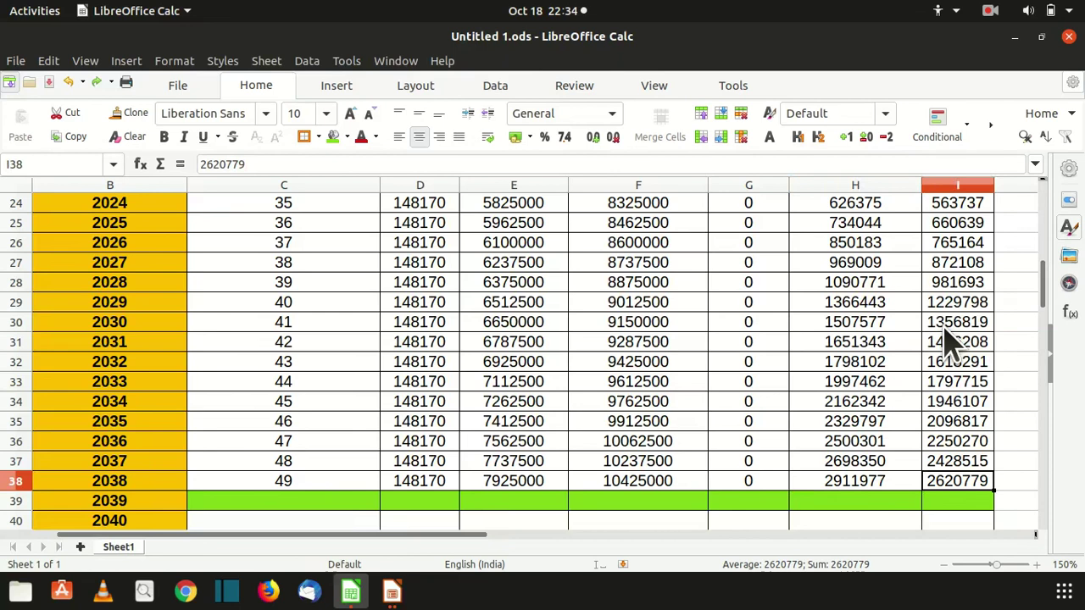
Undo the clearing of the 2039 row (C39:I39) and select its Returns cell
key("ctrl+z")
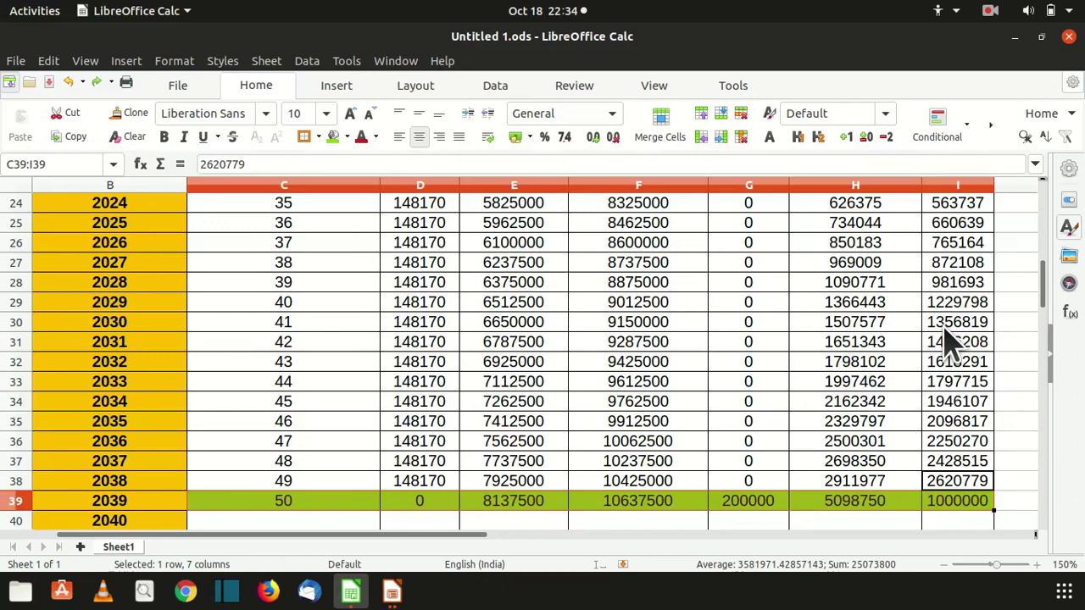
key("Down")
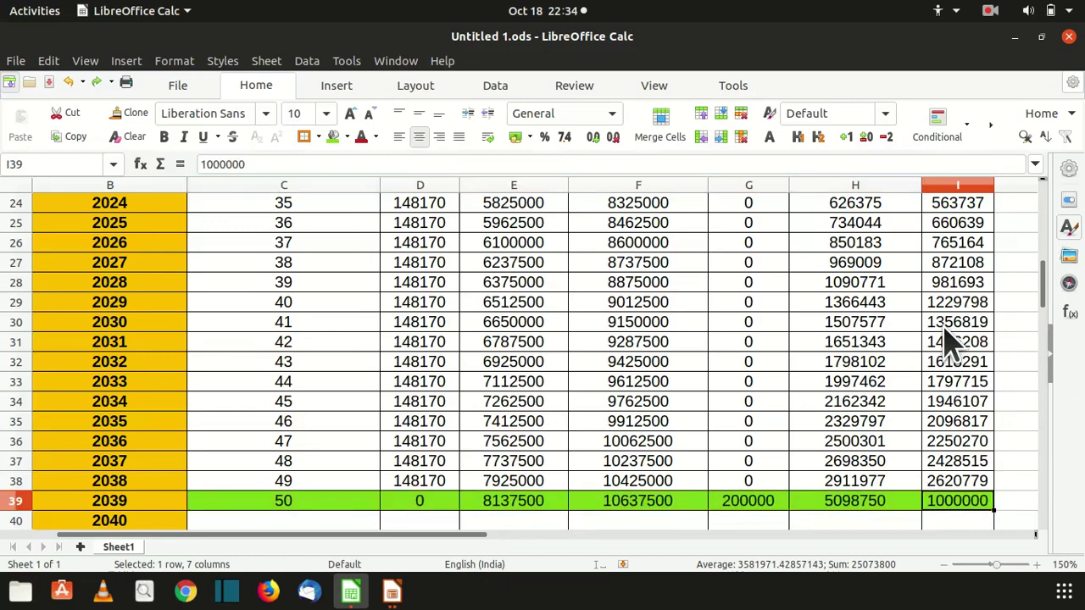
key("Left")
key("Left")
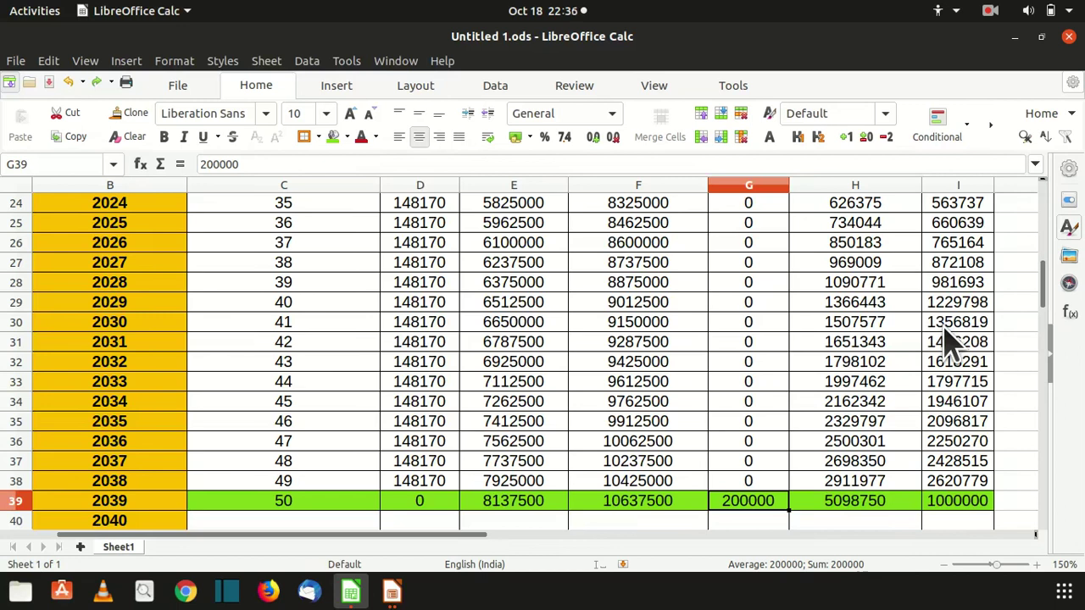
Bring back the cleared values for 2040 to 2048 (C40:I48) and select the 2049 Returns cell
key("ctrl+v")
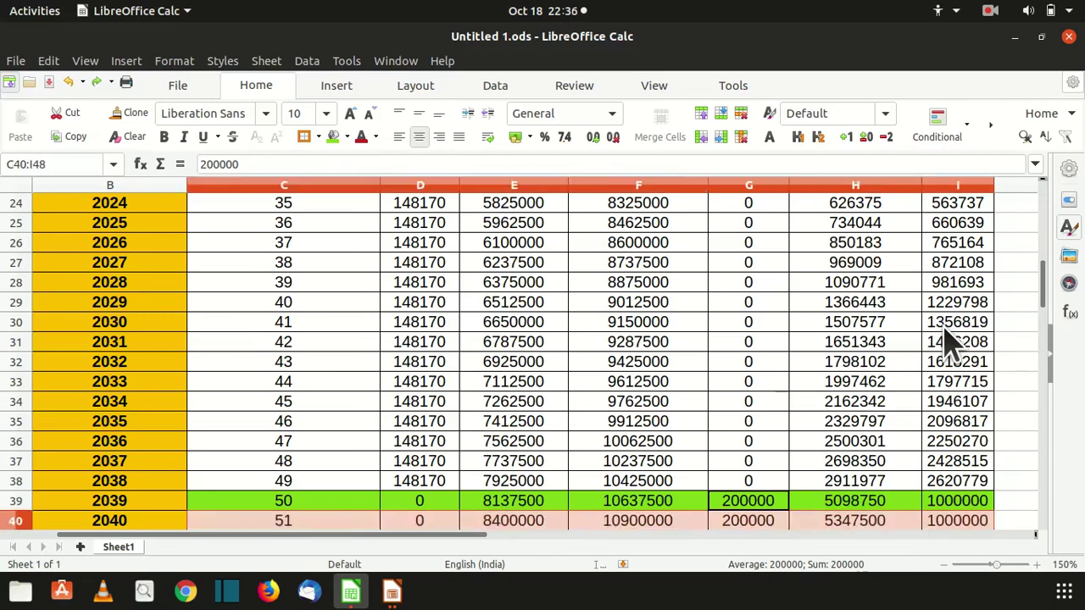
scroll(950, 339, "down", 1)
key("ctrl+Down")
key("Down")
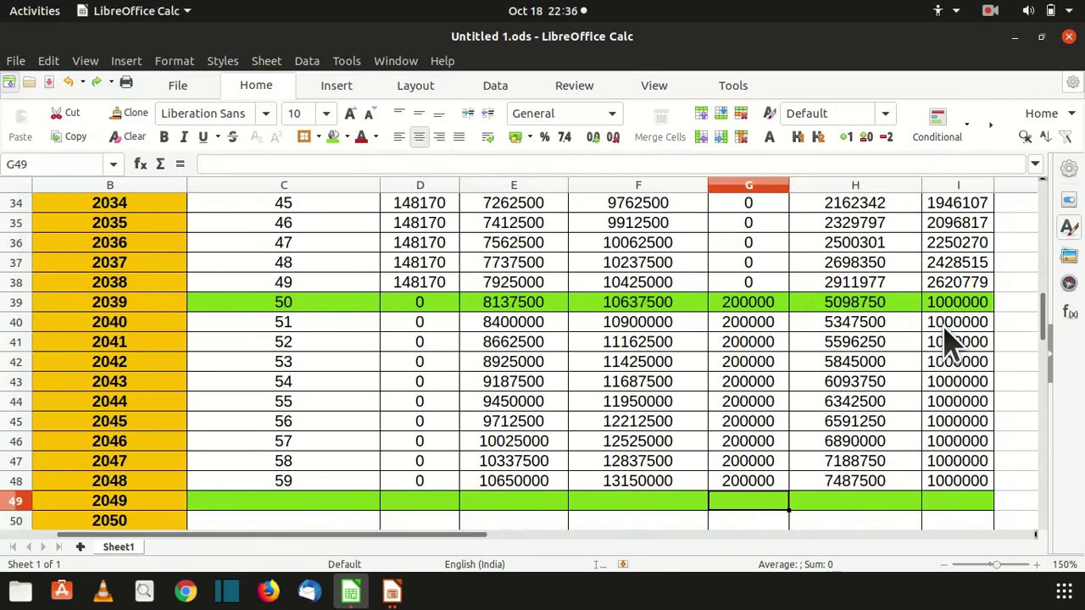
Undo the clearing of the 2049 row (C49:I49) and check its surrender value and death benefit figures
key("ctrl+v")
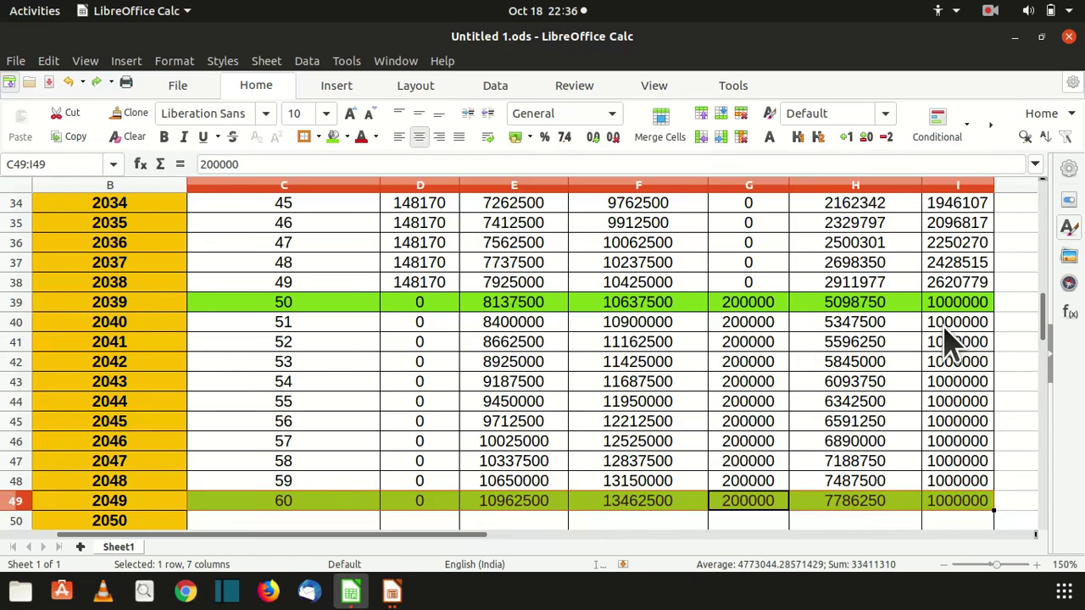
key("Right")
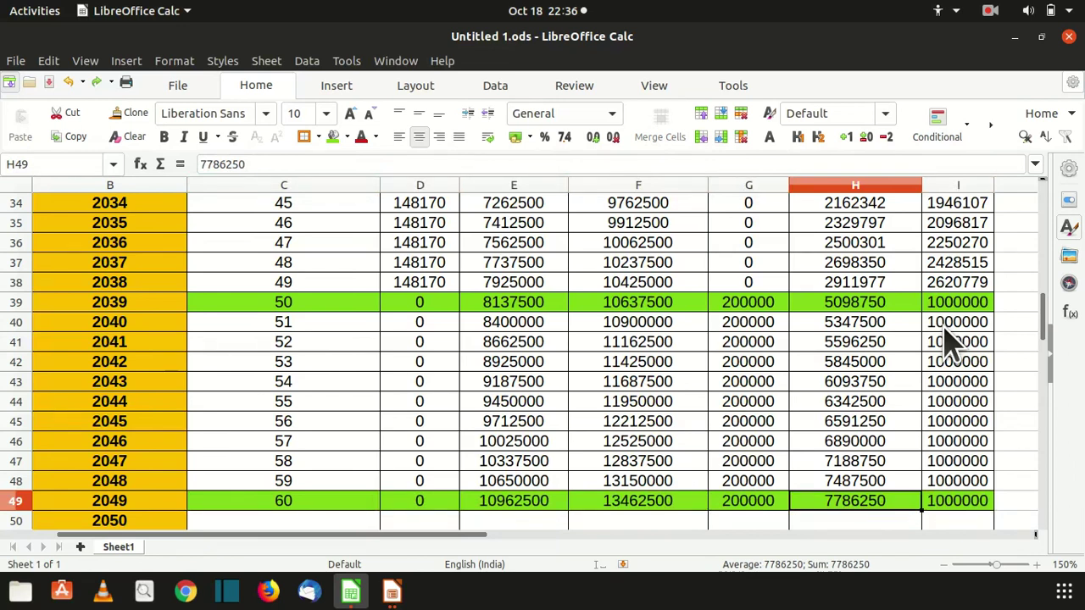
key("Left")
key("Left")
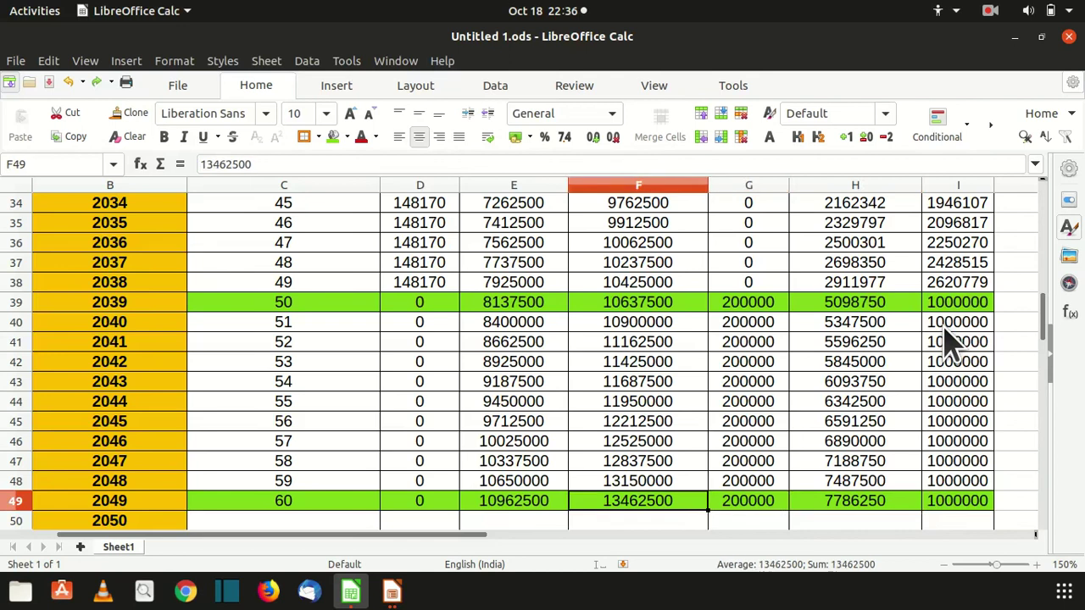
key("Left")
key("Right")
Undo the clearing of the rows for 2050 to 2058 and go to the 2059 row's Accidental Death cell
key("ctrl+y")
key("Down")
key("Down")
key("Down")
key("Down")
key("Down")
key("Down")
key("Down")
key("Down")
key("Down")
key("Down")
key("Down")
key("Down")
key("Down")
key("Up")
key("Up")
key("Up")
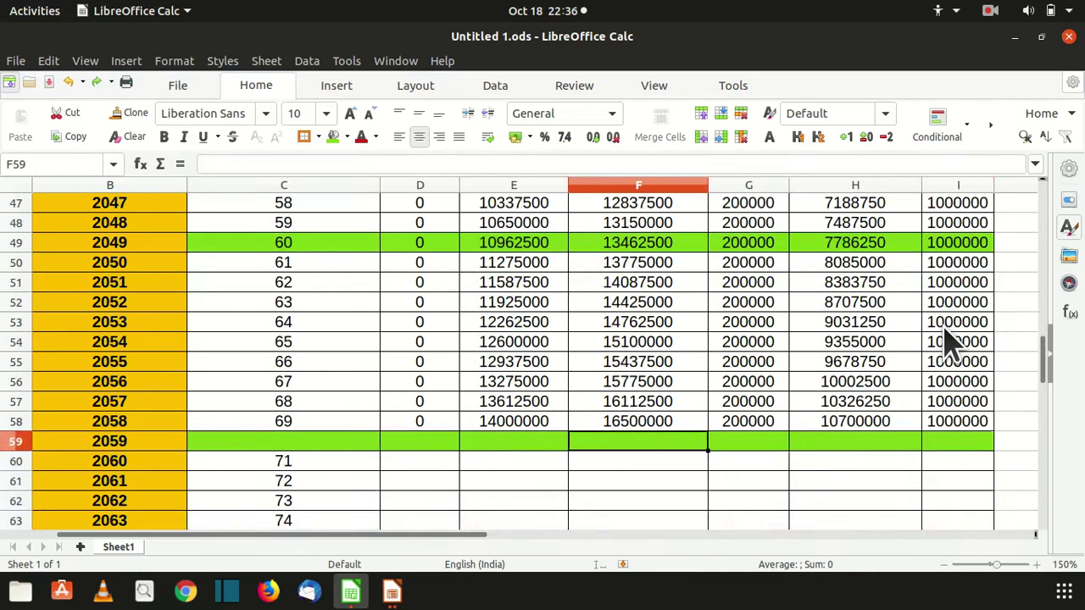
Undo the clearing of the 2059 row and of the 2060 to 2068 values in D60:I68
key("ctrl+y")
key("Down")
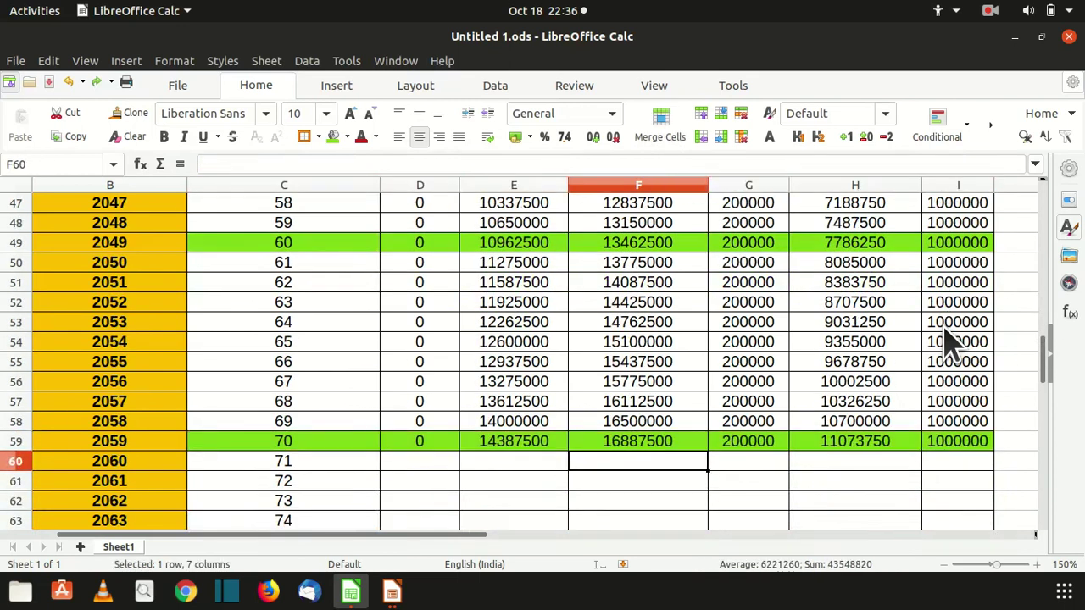
key("ctrl+y")
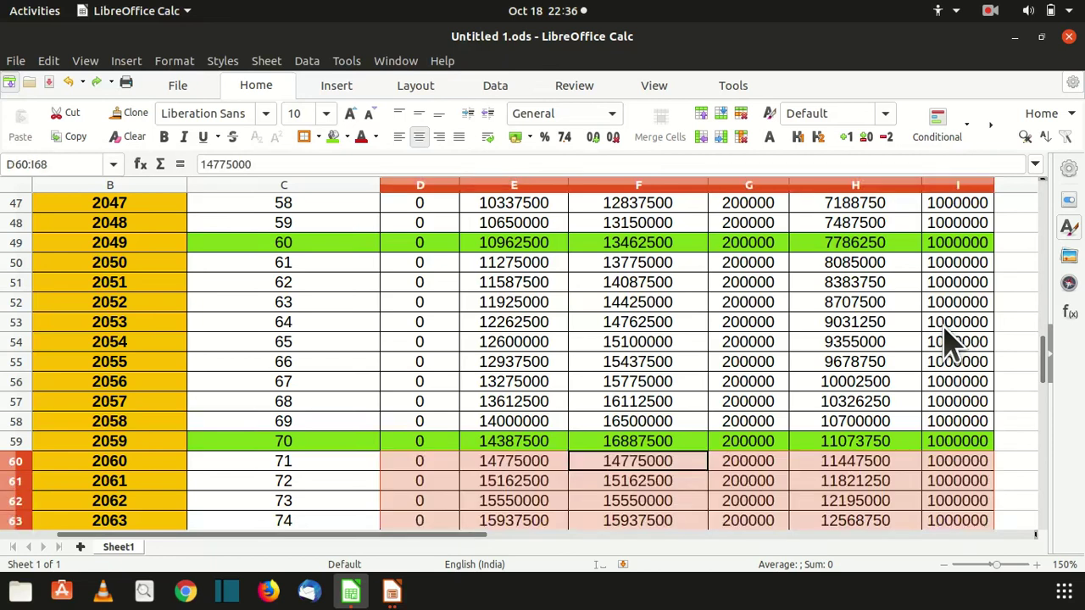
Undo the clearing of the 2069 row's values, check its Returns cell and select its Natural Death cell
key("Down")
key("Down")
key("Down")
key("Down")
key("Down")
key("Down")
key("Down")
key("Down")
key("Down")
key("Down")
key("Down")
key("Down")
key("ctrl+y")
key("Down")
key("Up")
key("Up")
key("Up")
key("Up")
key("Right")
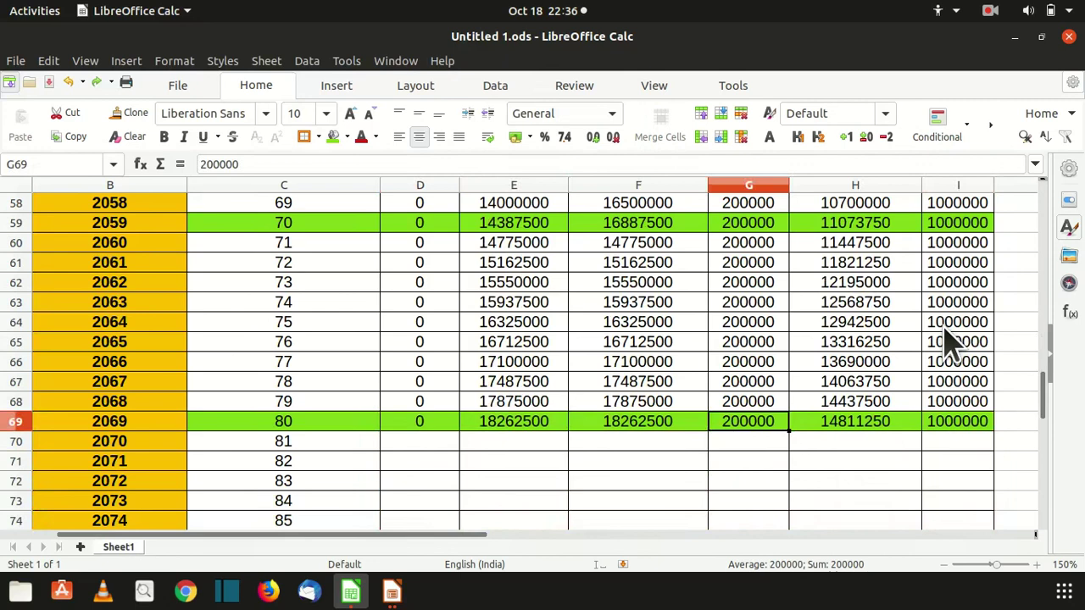
key("Left")
key("Left")
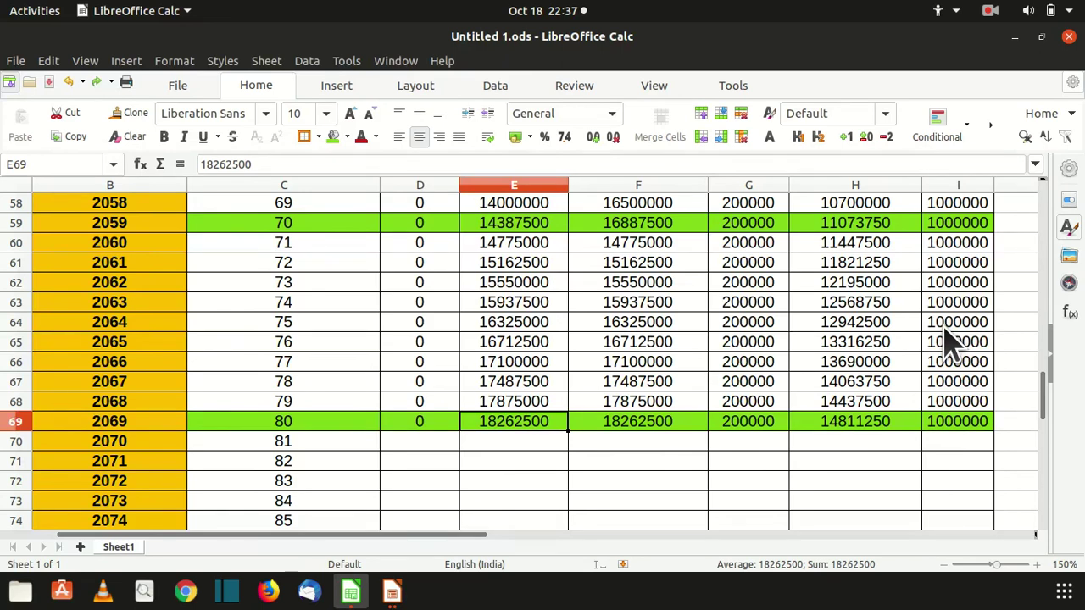
Undo the clearing of the 2070 to 2078 rows and of the 2079 row's values in D79:I79
key("ctrl+z")
key("Down")
key("Down")
key("Down")
key("Down")
key("Down")
key("Down")
key("Down")
key("Down")
key("Down")
key("Down")
key("Down")
key("Down")
key("Down")
key("Down")
key("Down")
key("Down")
key("Up")
key("Up")
key("Up")
key("ctrl+y")
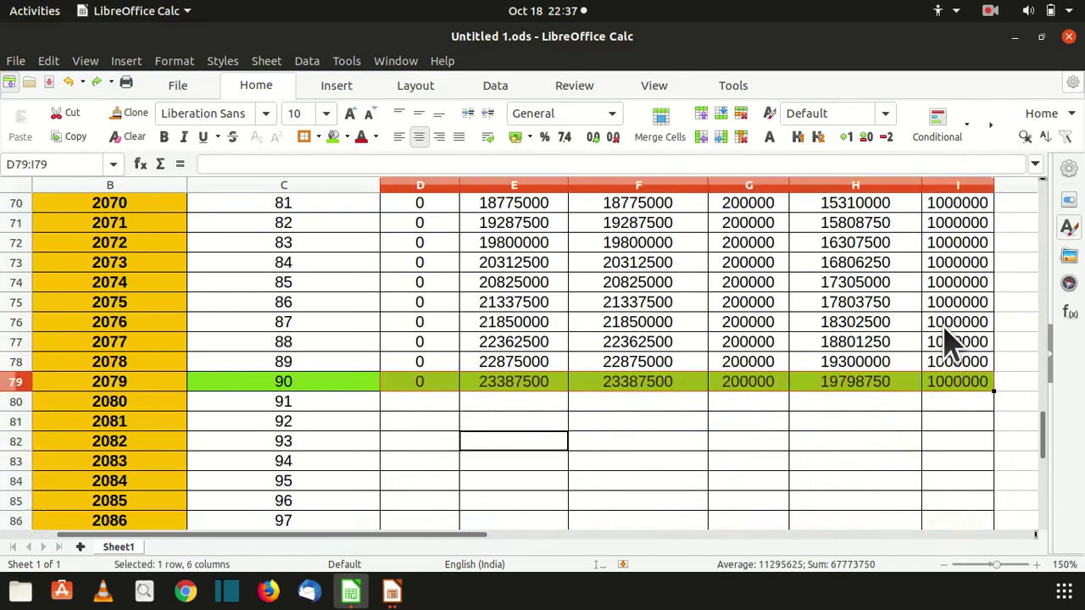
Undo the clearing of the 2080 to 2088 rows' values and select the 2088 row's Natural Death cell (E88)
key("ctrl+y")
key("Down")
key("Down")
key("Down")
key("Down")
key("Down")
key("Down")
key("Down")
key("Down")
key("Down")
key("Down")
key("Down")
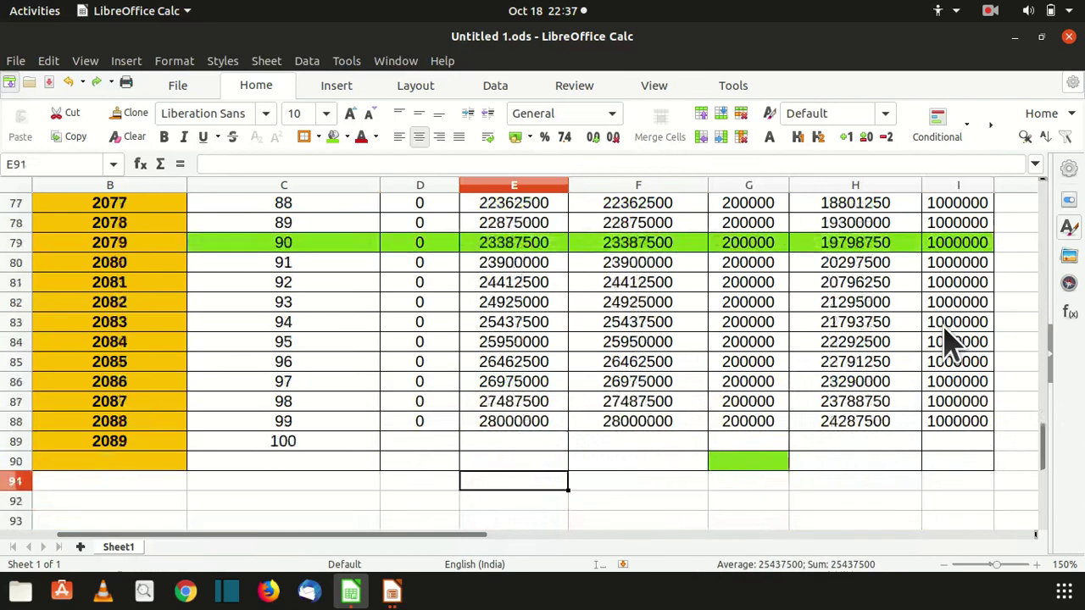
key("Up")
key("Up")
key("Up")
key("Up")
key("Up")
key("Up")
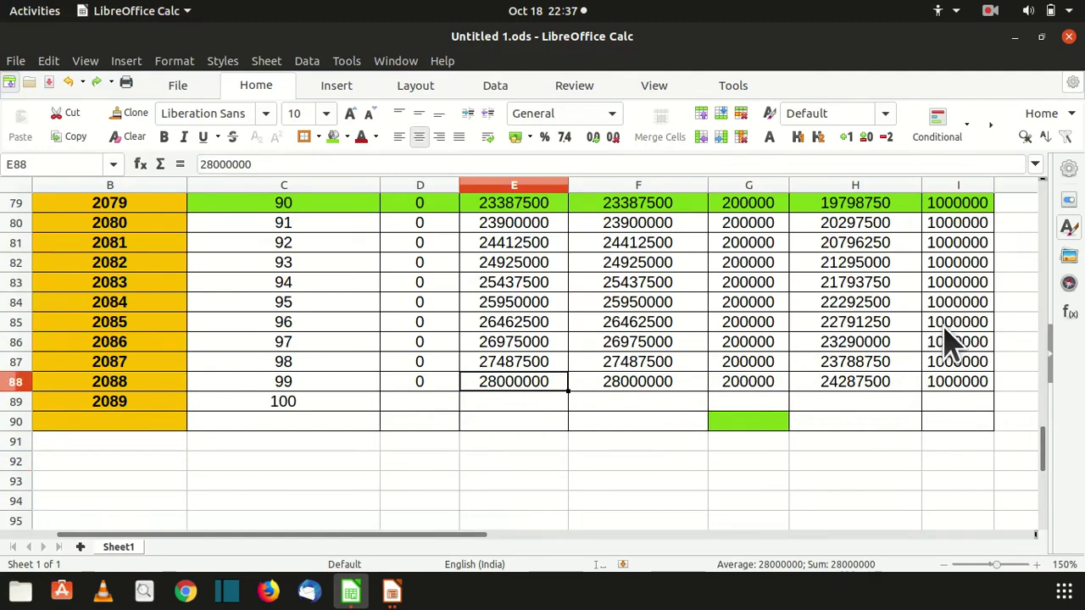
Undo the clearing of the 2089 row's values in D89:I89 and of the totals row in C90:I90
key("Down")
key("Left")
key("ctrl+v")
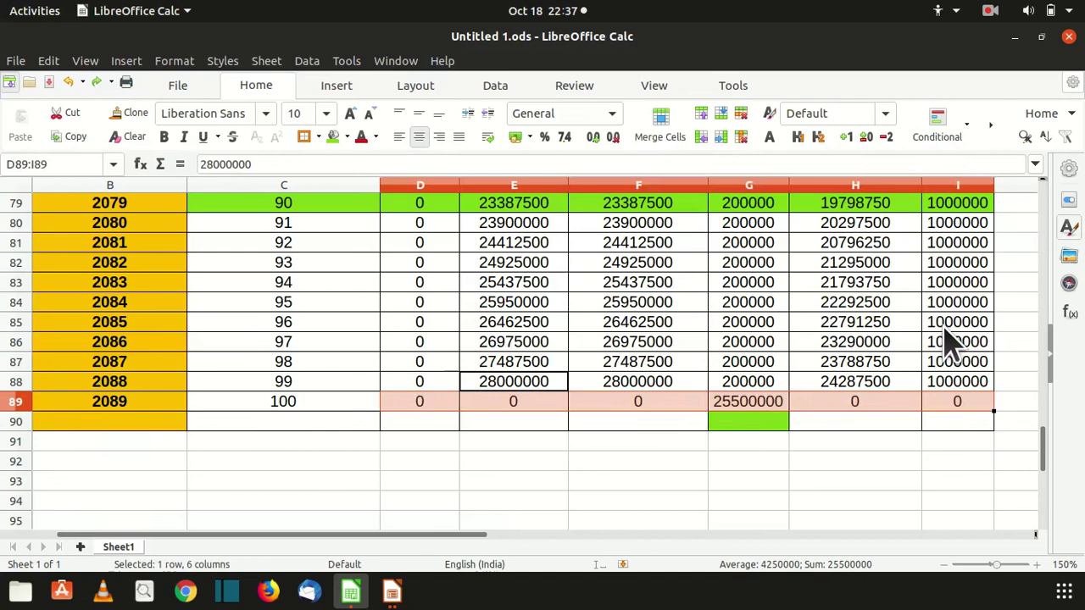
key("Down")
key("Left")
key("ctrl+v")
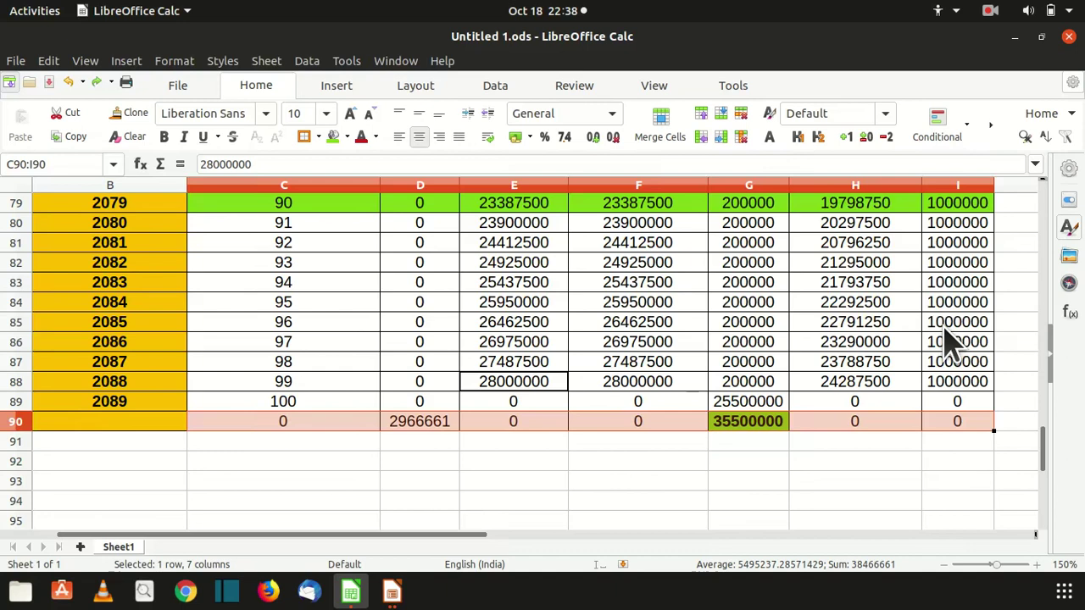
Review the restored benefit table from the totals row back up to the rows around 2039
scroll(954, 343, "up", 3)
scroll(953, 339, "down", 5)
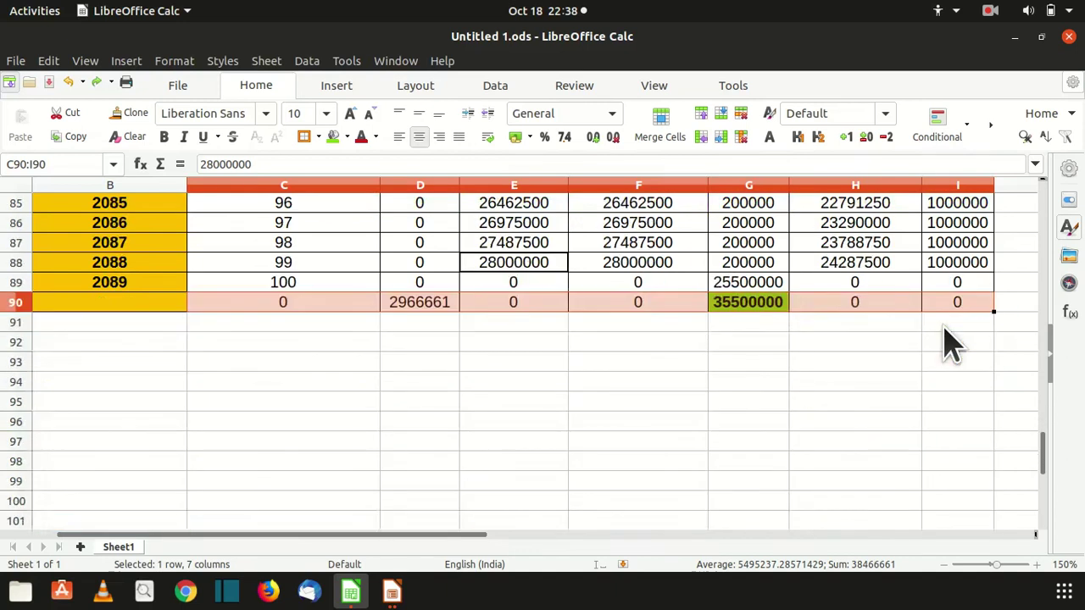
scroll(954, 343, "up", 4)
scroll(954, 344, "up", 3)
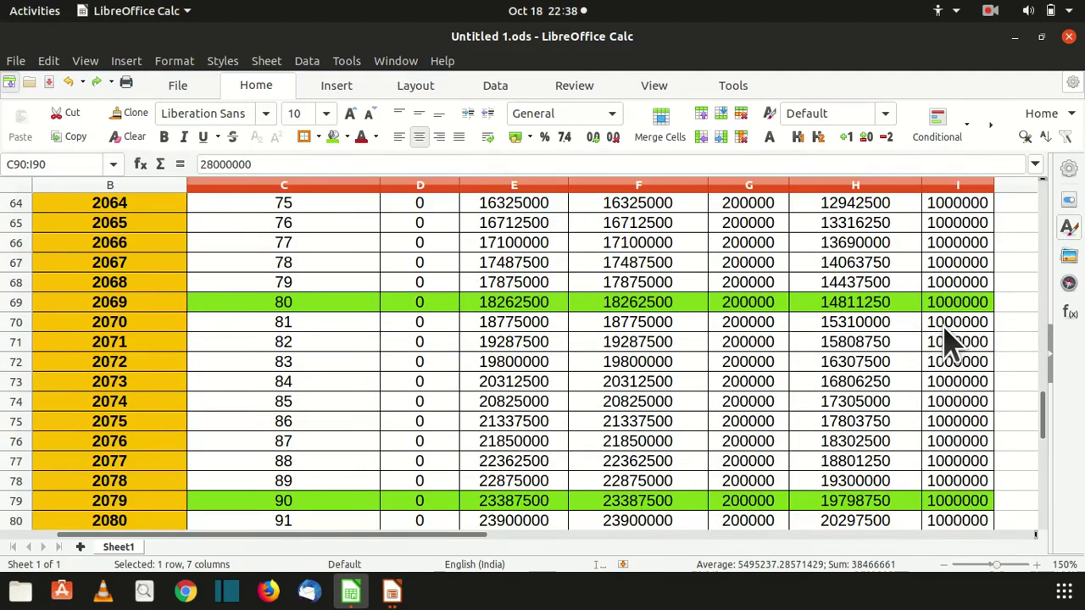
scroll(954, 343, "up", 4)
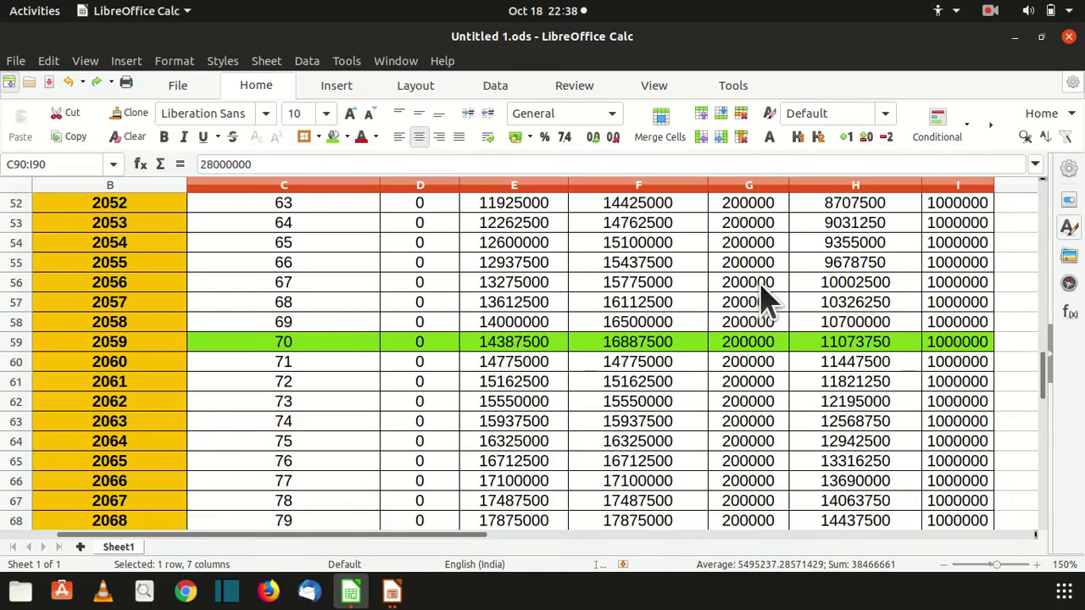
scroll(763, 297, "up", 5)
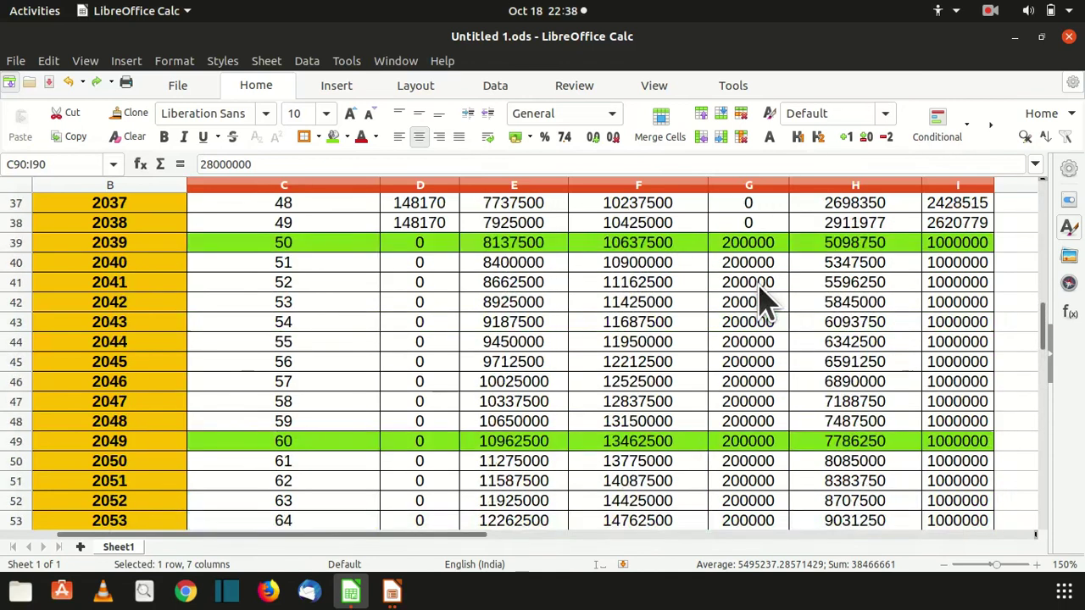
scroll(763, 297, "up", 1)
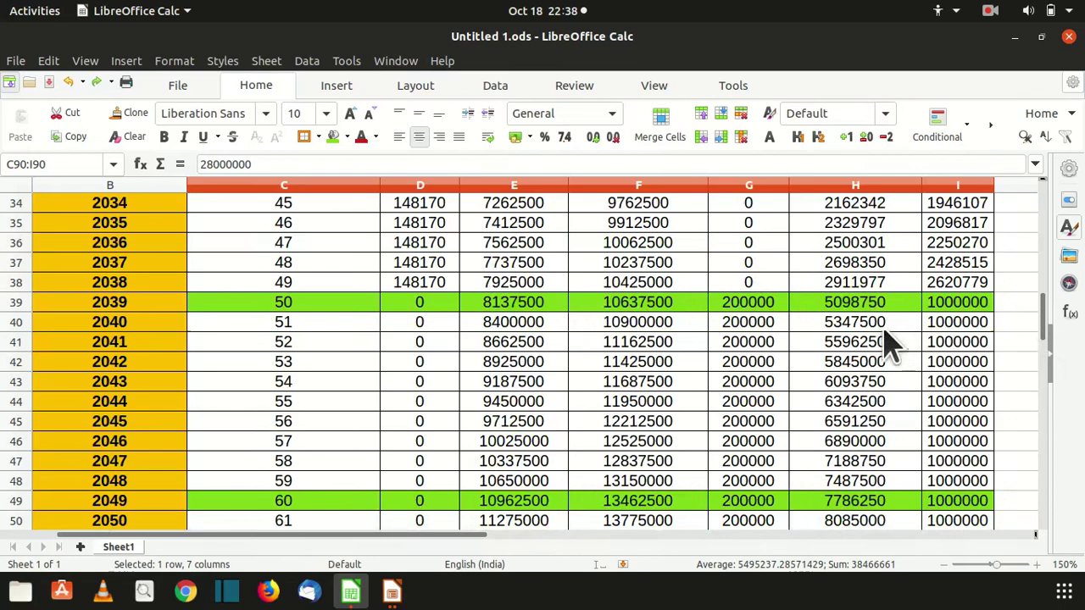
scroll(883, 340, "down", 1)
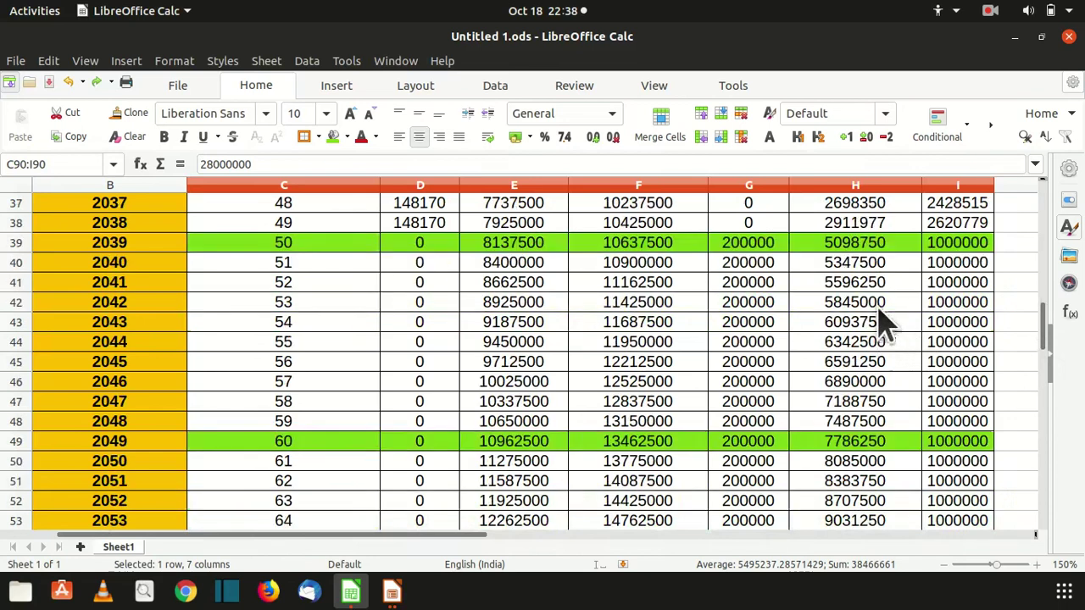
Select the whole of column H and examine its yearly values from 2037 down to the totals row
left_click(858, 187)
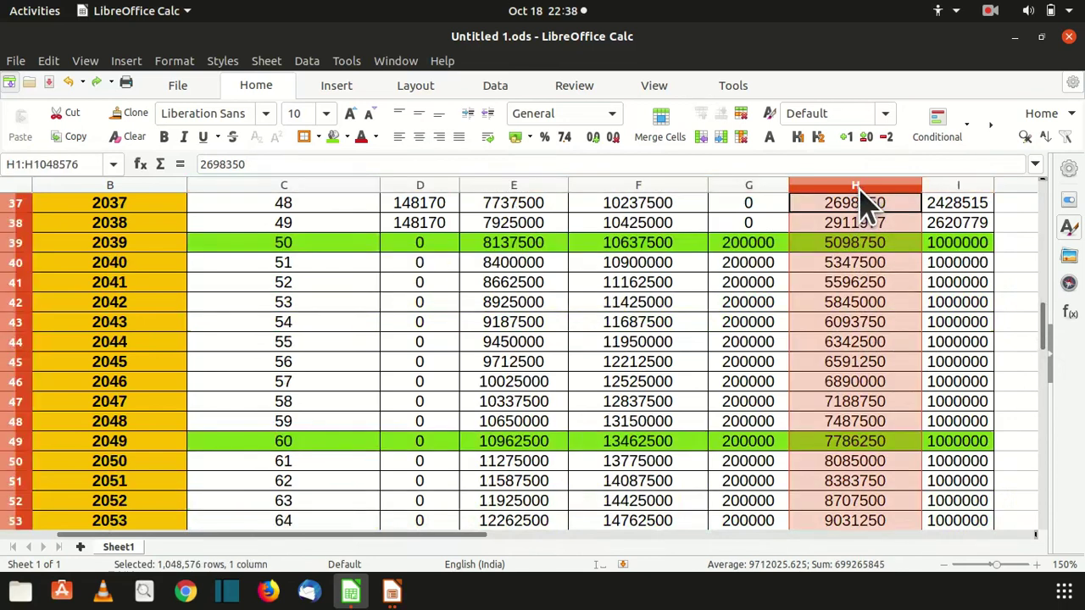
scroll(858, 210, "down", 2)
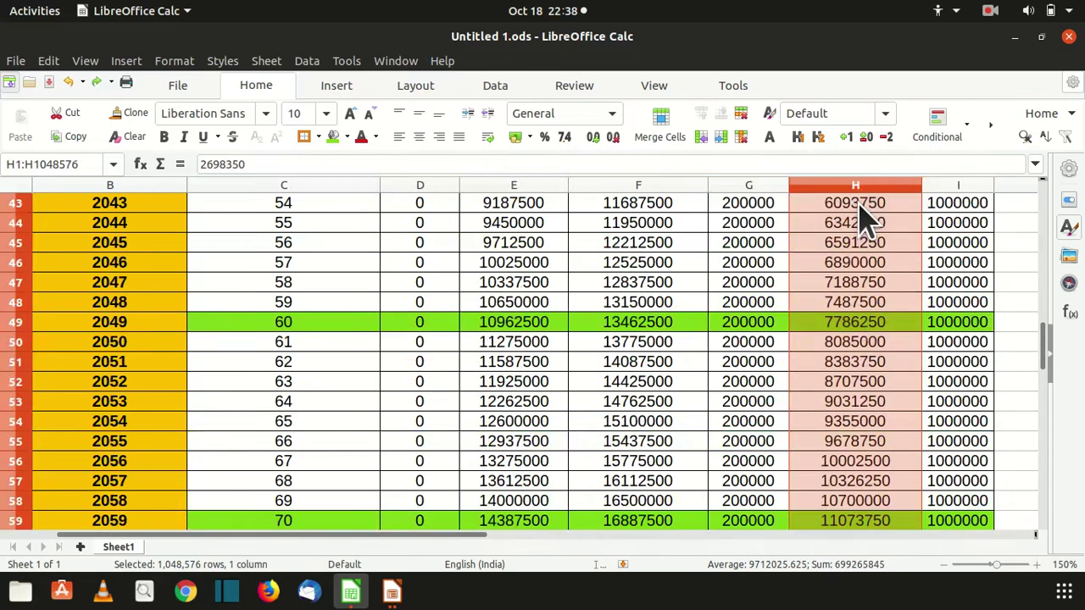
scroll(865, 216, "down", 6)
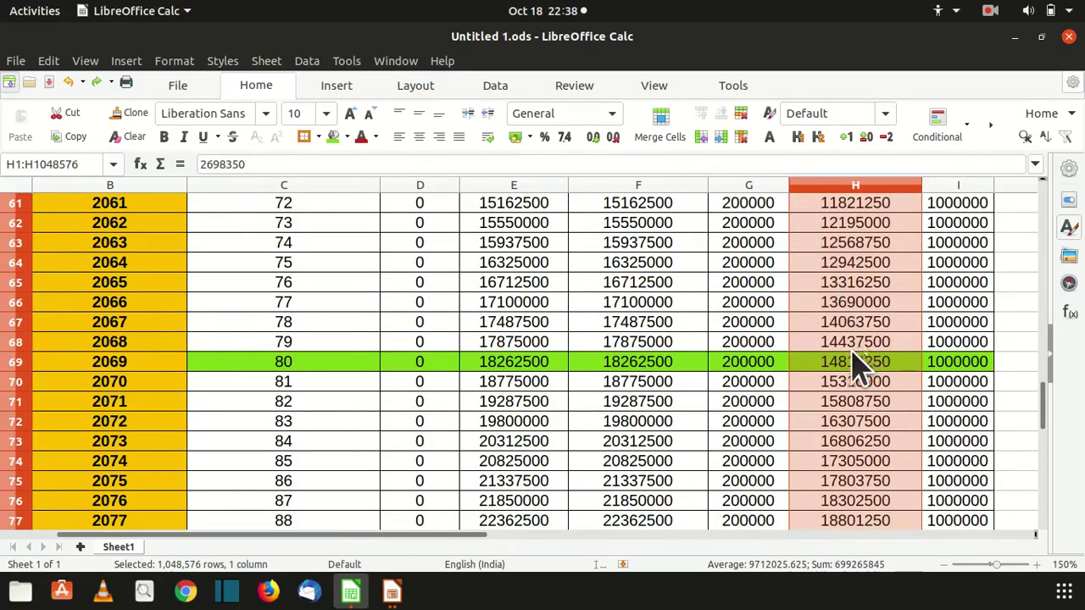
scroll(865, 367, "down", 3)
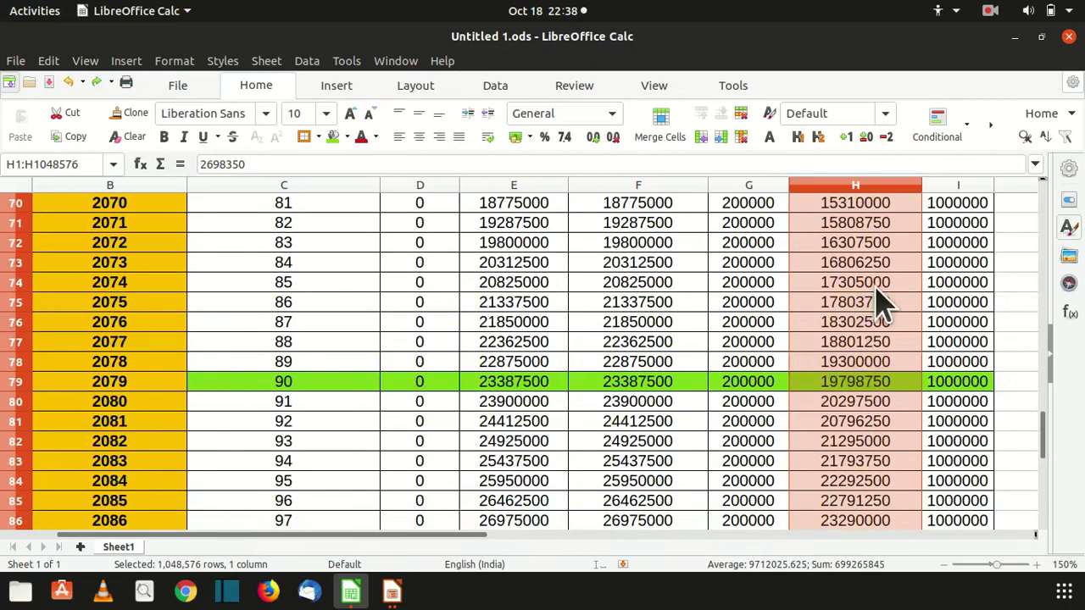
scroll(881, 301, "down", 2)
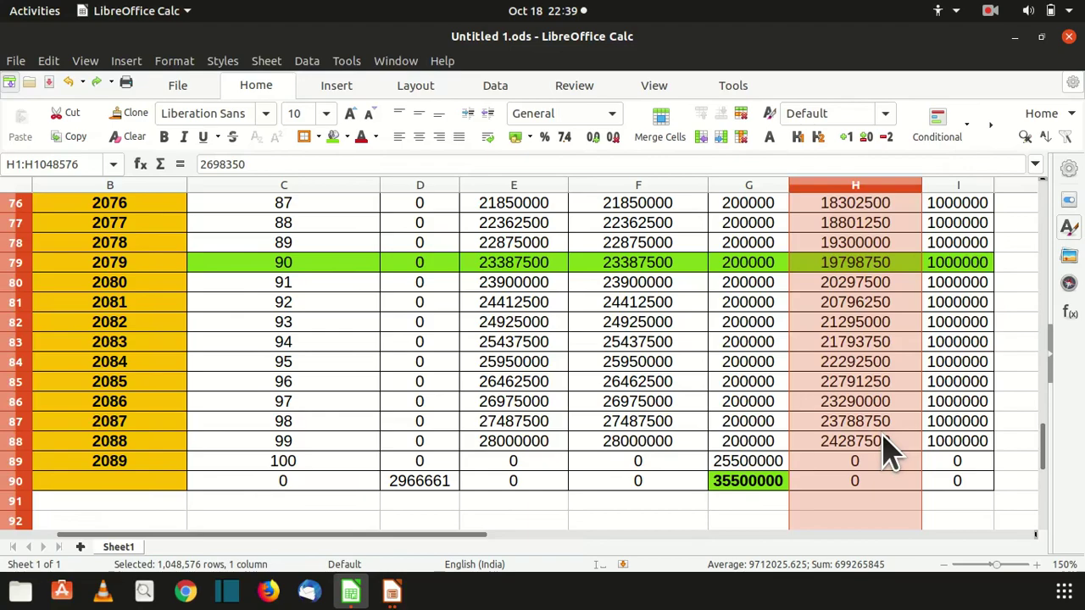
Switch to the Insurance Policy presentation in LibreOffice Impress
left_click(391, 592)
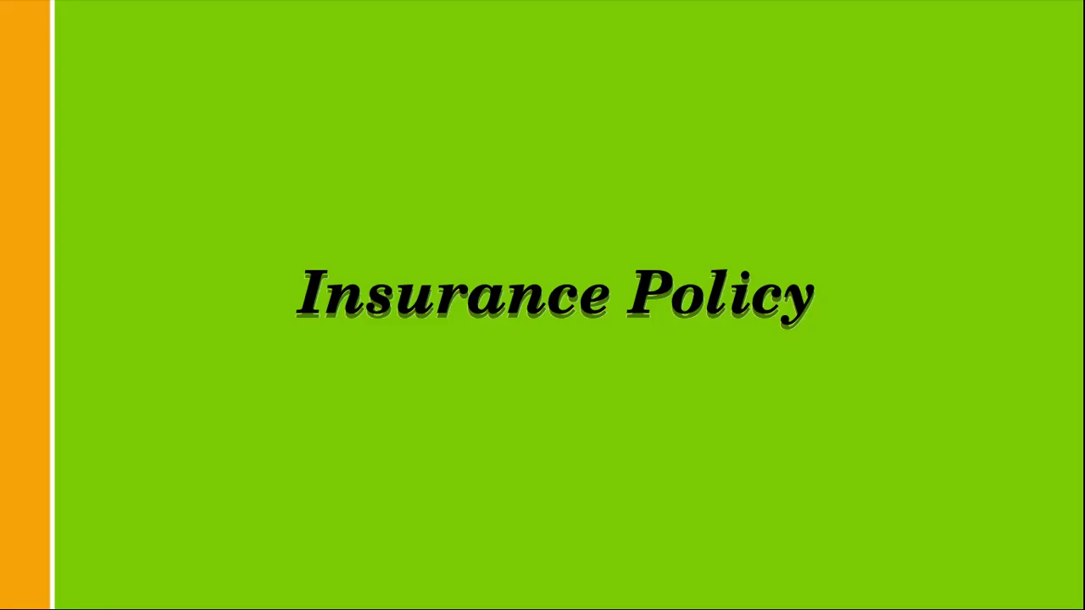